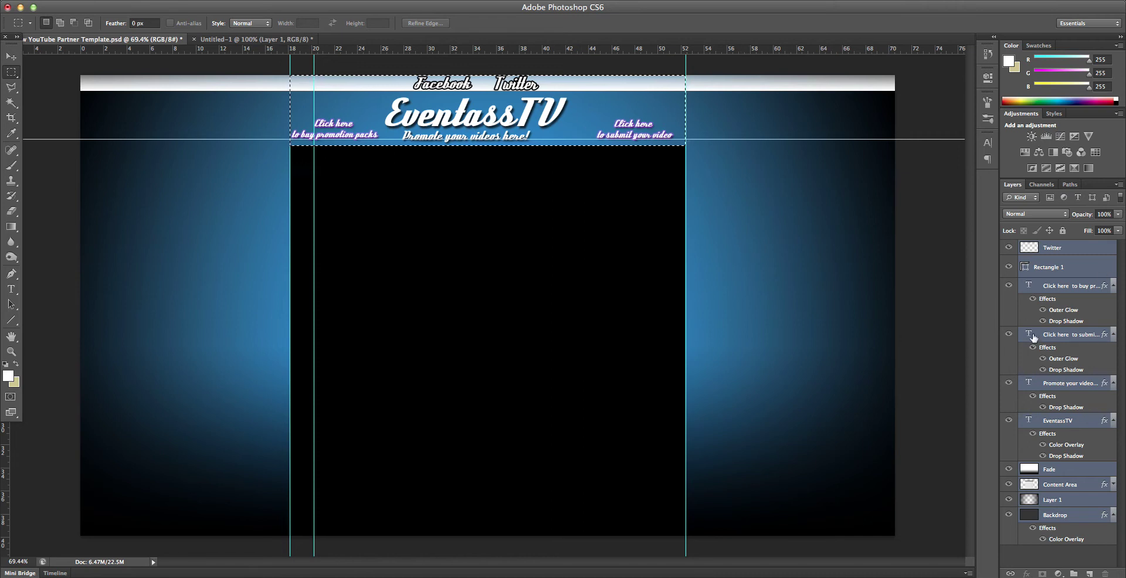
- Clear the selection and select all layers from Twitter down to Backdrop
left_click(1076, 253)
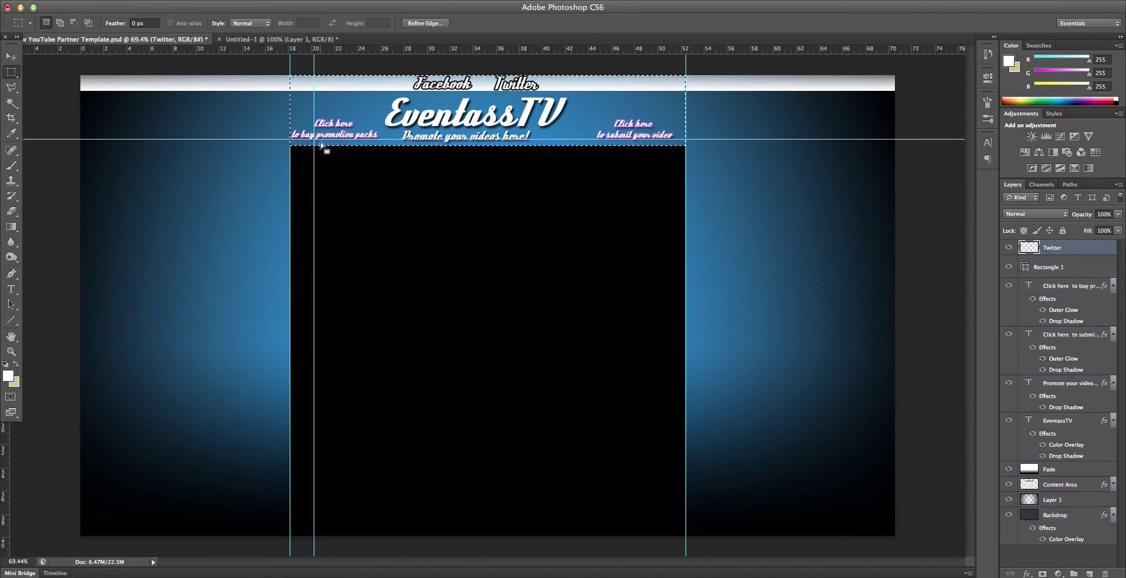
key("ctrl+d")
key("v")
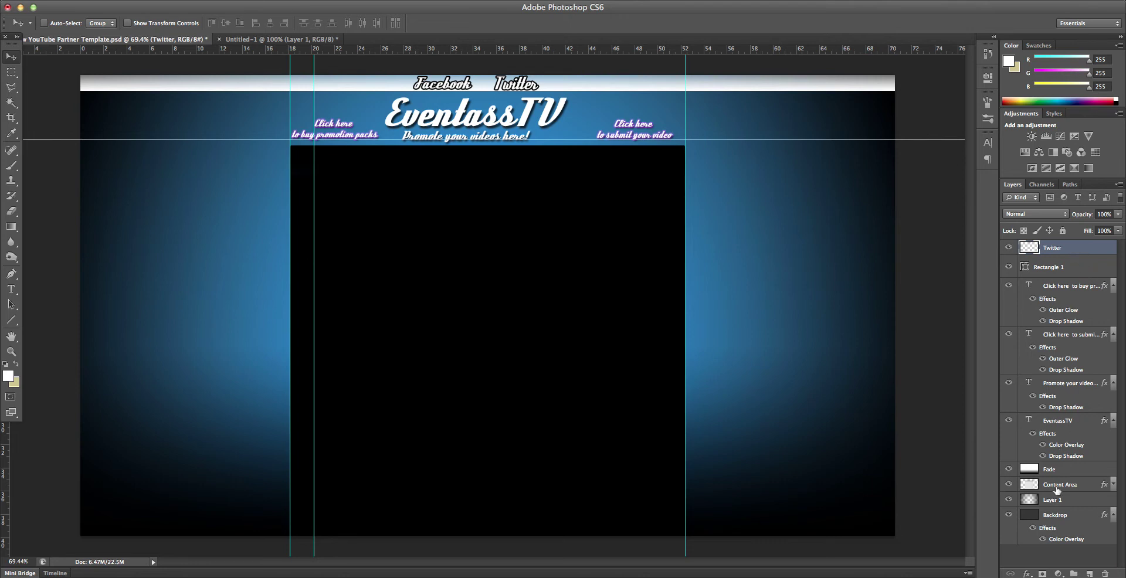
left_click(1073, 519, "shift")
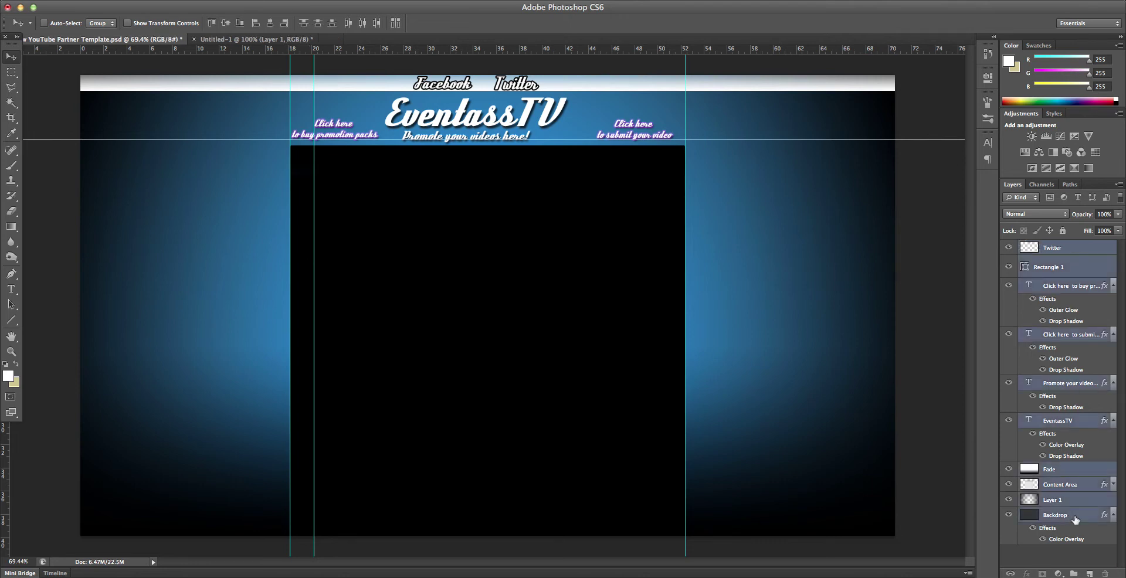
- Draw a 34.29 × 6.07 cm rectangular marquee around the EventassTV banner between the guides
left_click(10, 73)
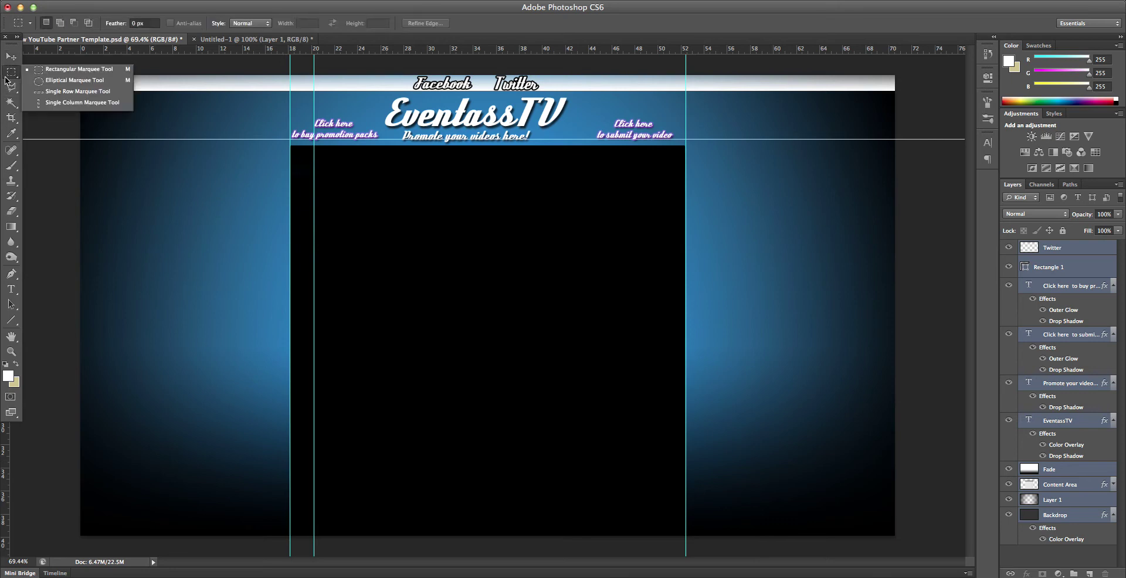
left_click(72, 71)
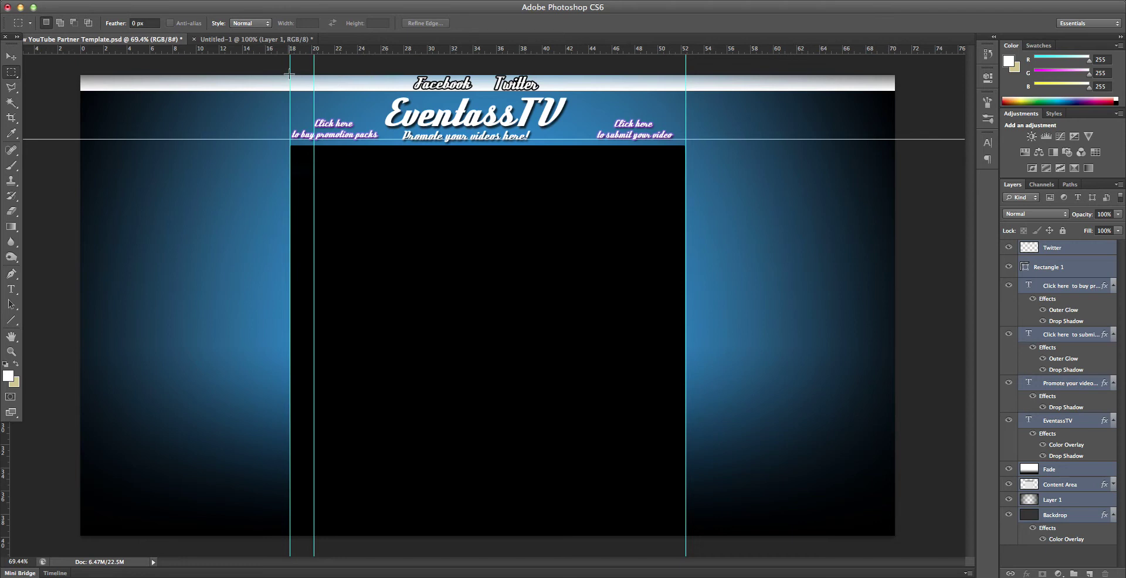
left_click_drag(290, 74, 687, 146)
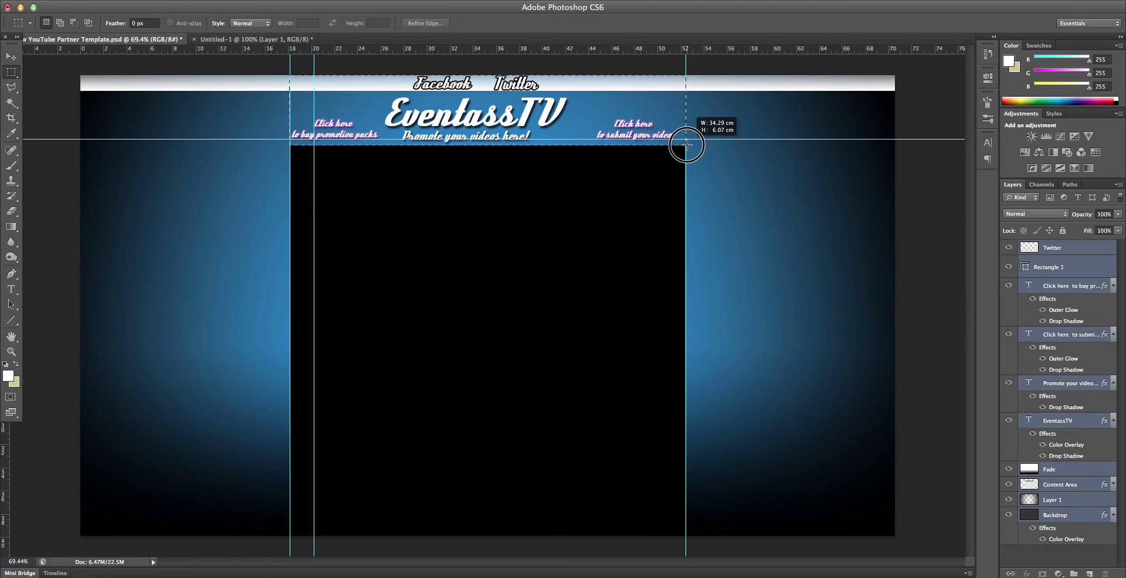
left_click_drag(686, 144, 686, 145)
left_click(687, 145)
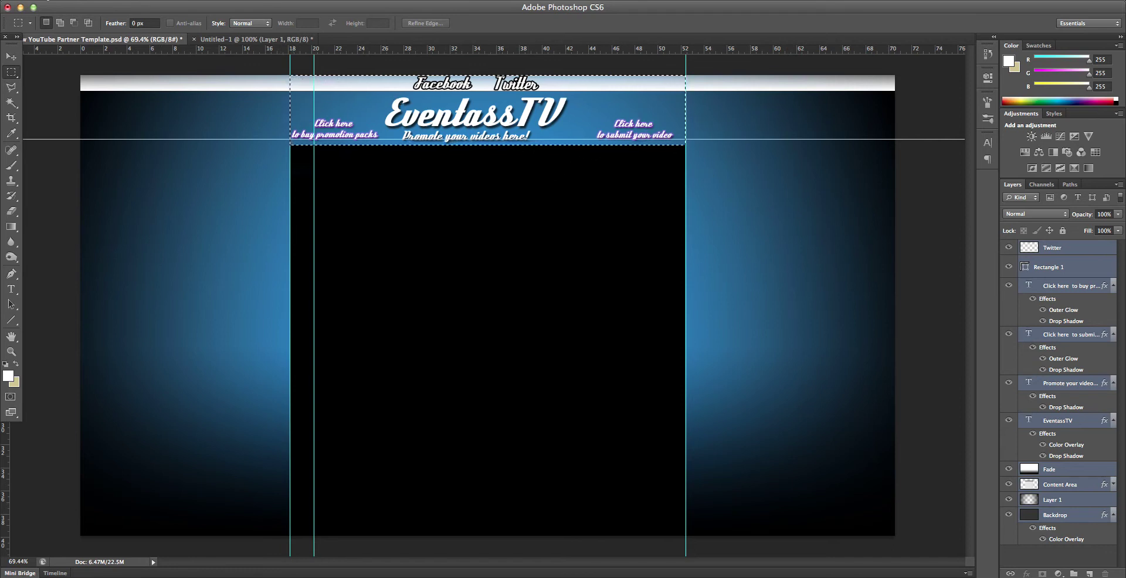
- Copy the selected banner area merged from all layers
left_click(120, 0)
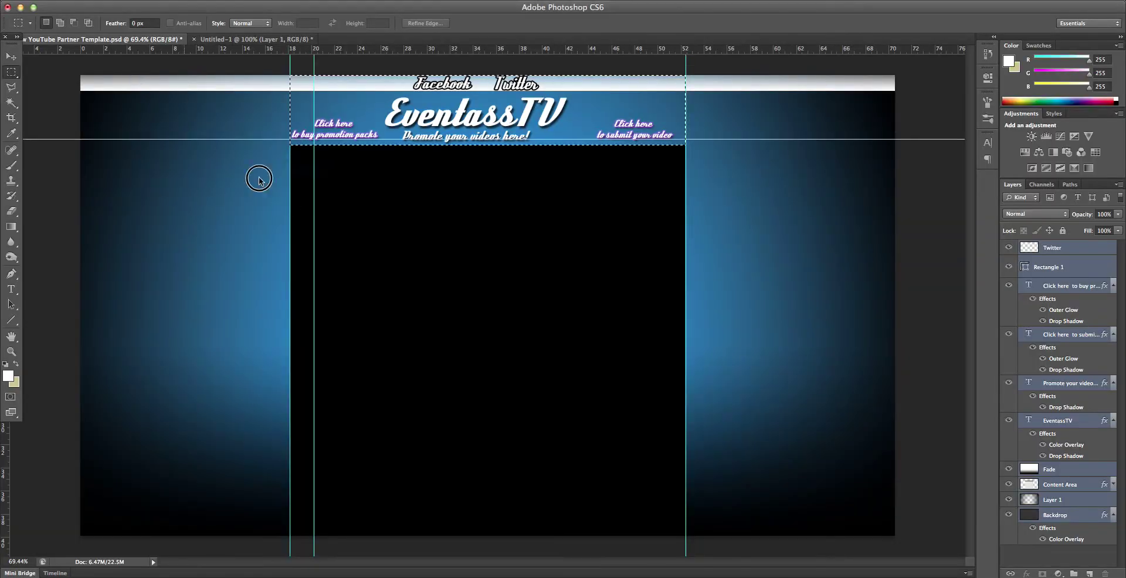
left_click(120, 0)
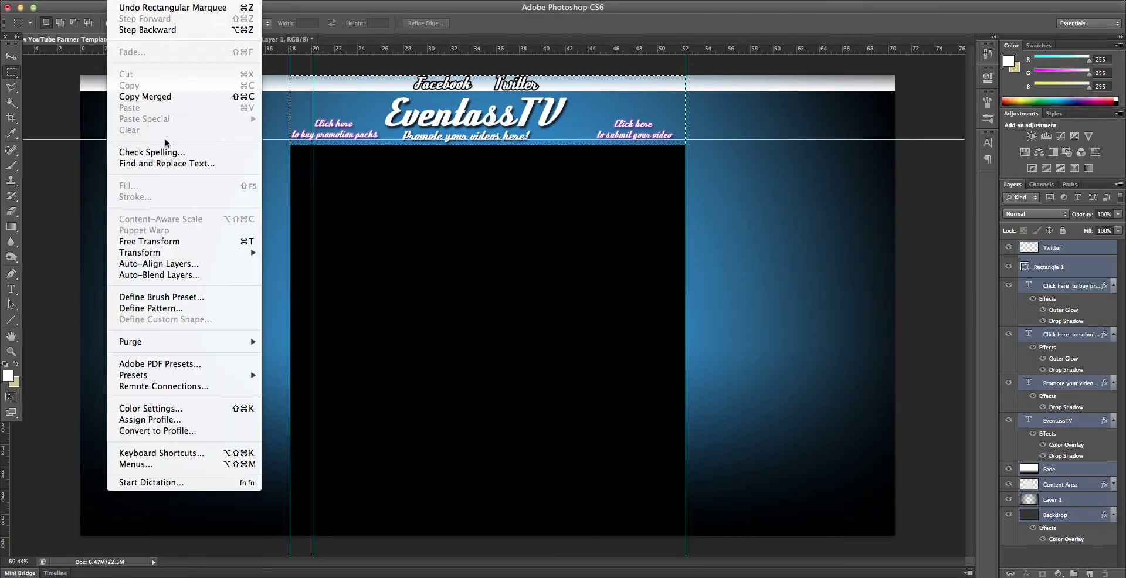
left_click(150, 97)
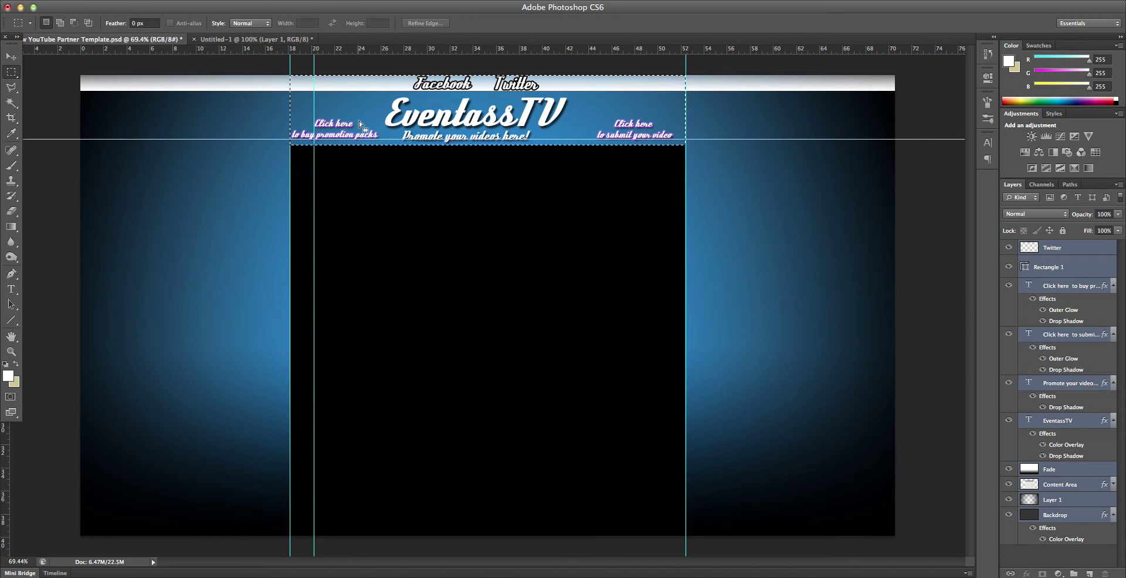
- Create a new 972 × 172 px, 72 ppi document from the Clipboard preset
left_click(94, 0)
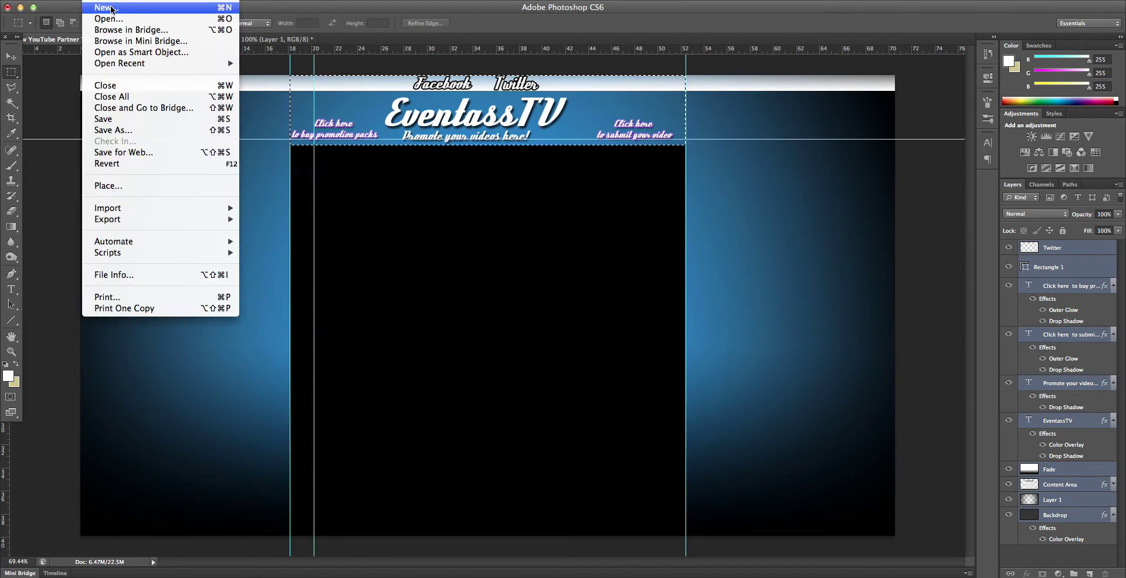
left_click(508, 183)
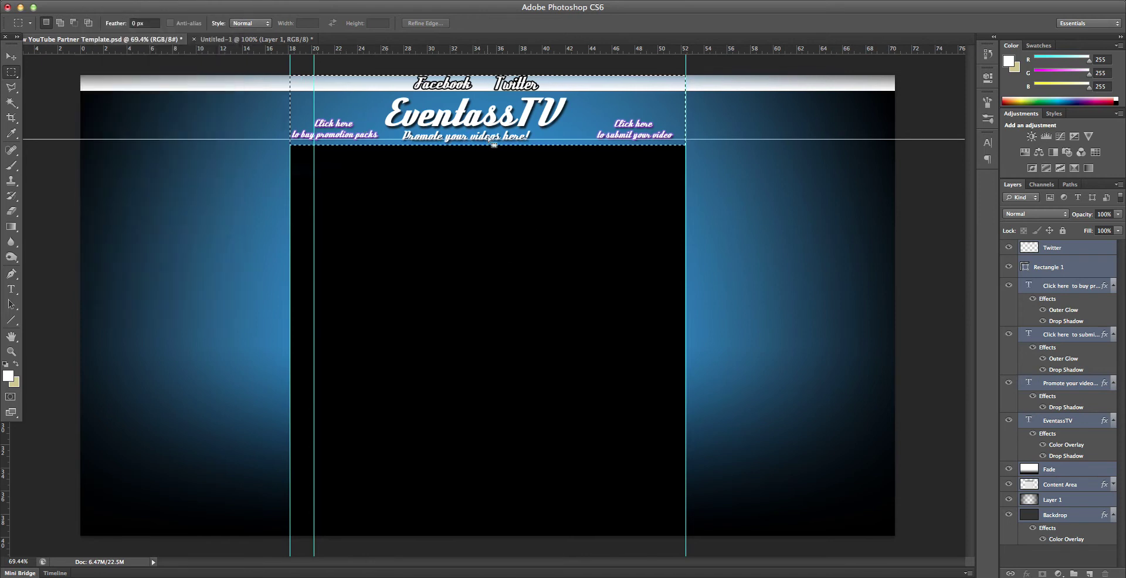
key("super+n")
left_click(531, 251)
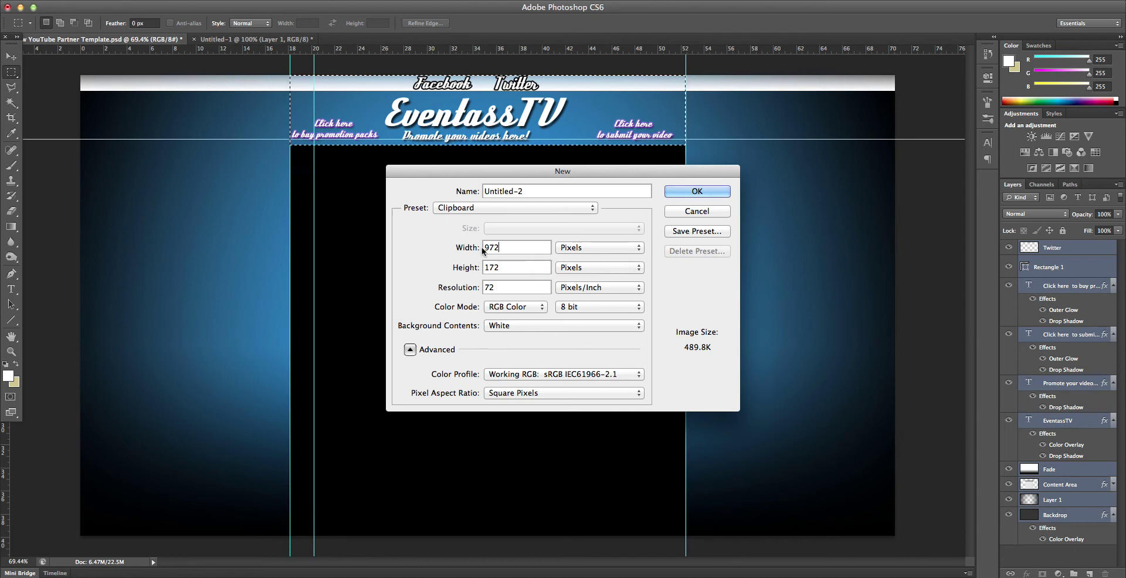
left_click(672, 191)
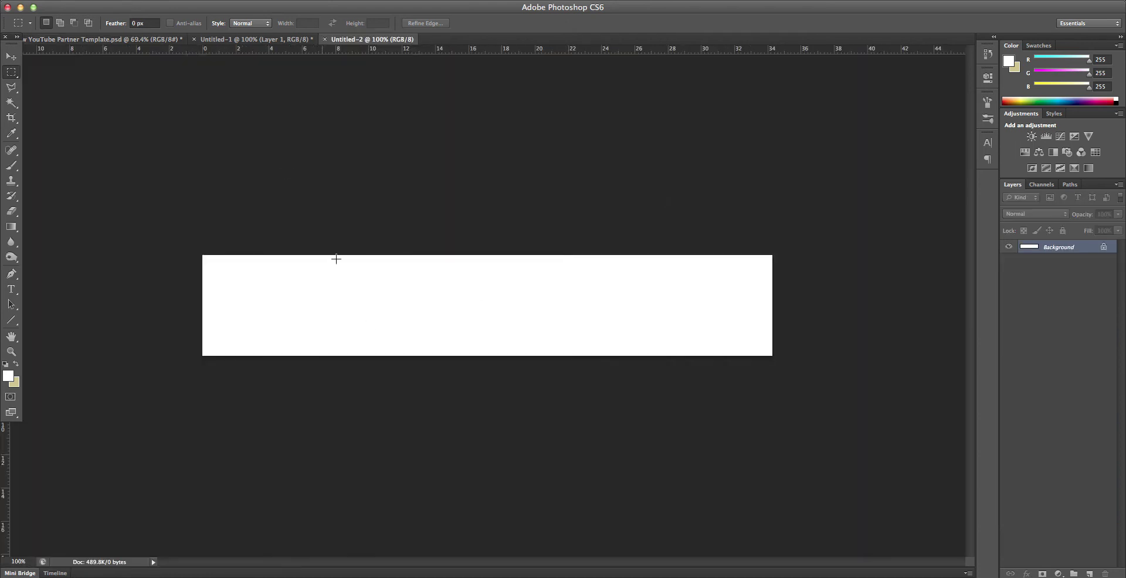
- Paste the banner into Untitled-2 as Layer 1 and begin saving it as banner.png
key("super+v")
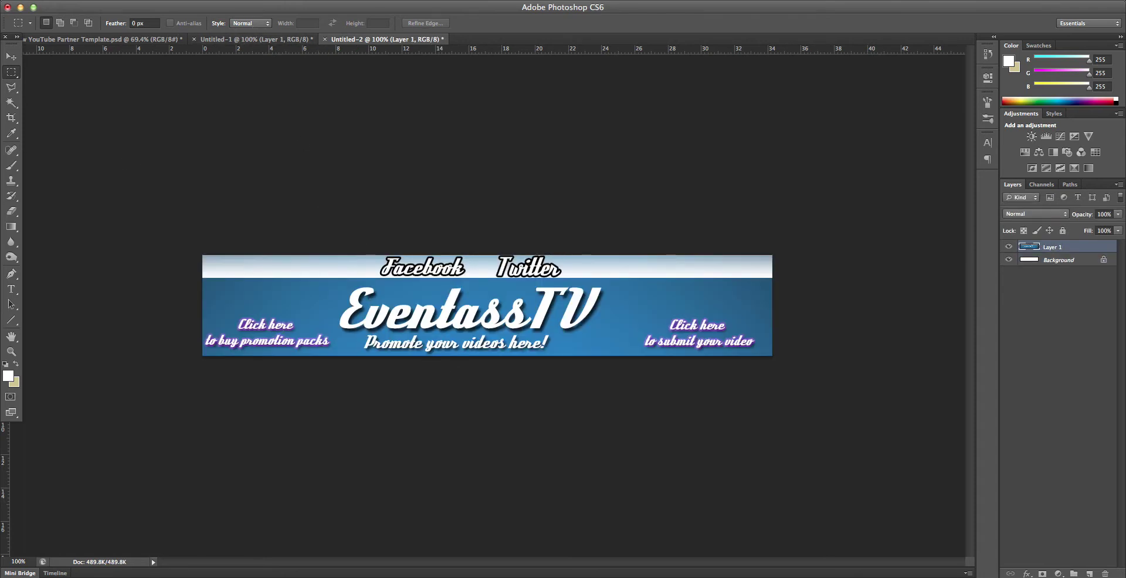
left_click(91, 0)
left_click(123, 128)
left_click(91, 0)
left_click(149, 132)
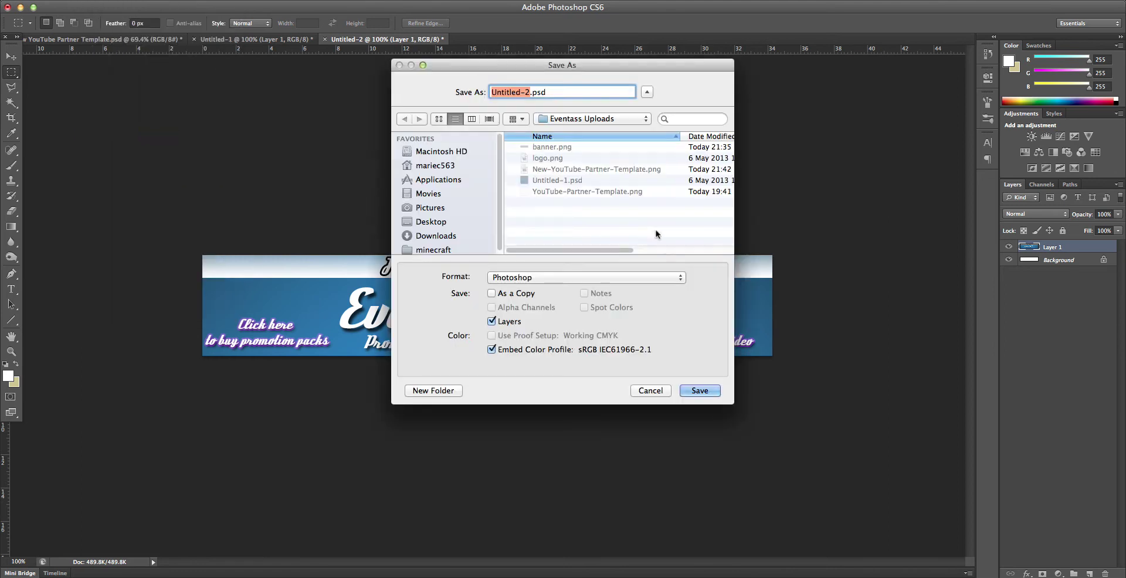
left_click(554, 147)
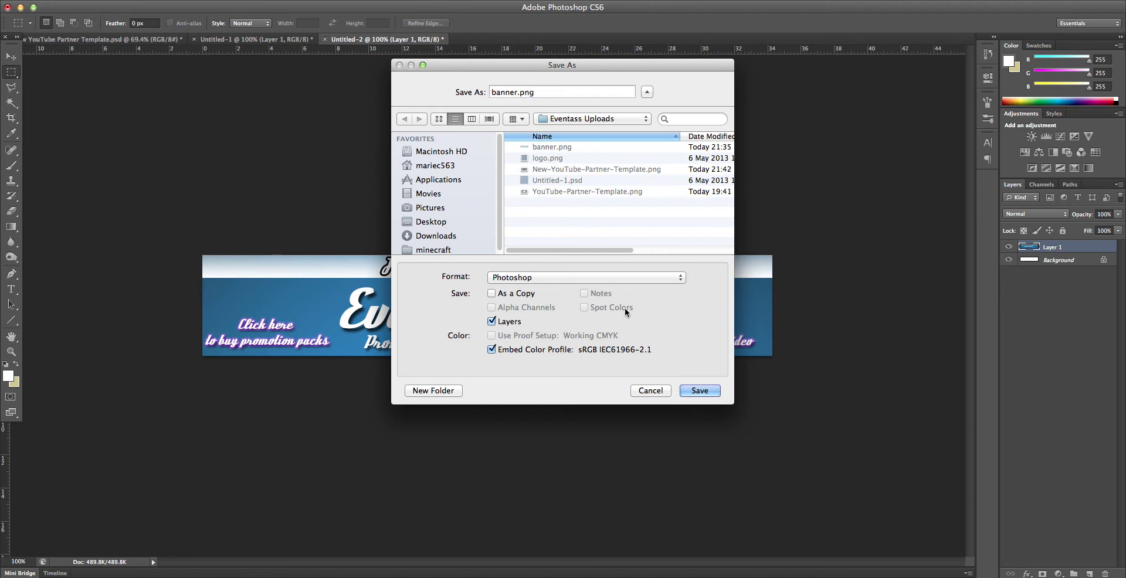
- Leave the Photoshop format unchanged, cancel the save, and switch to image-maps.com in Firefox
left_click(587, 277)
left_click(586, 279)
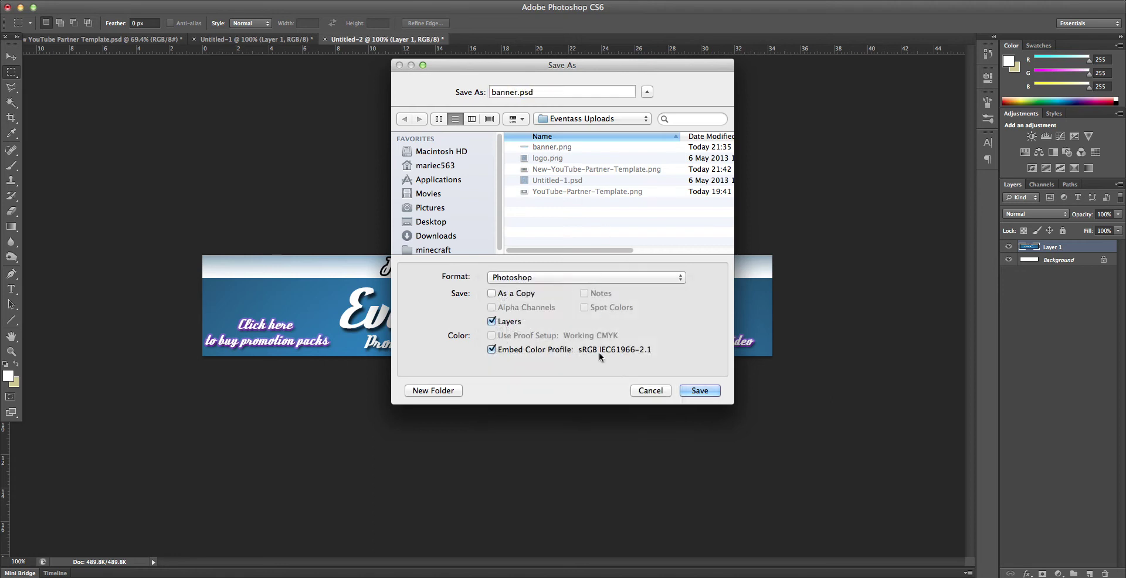
left_click(545, 279)
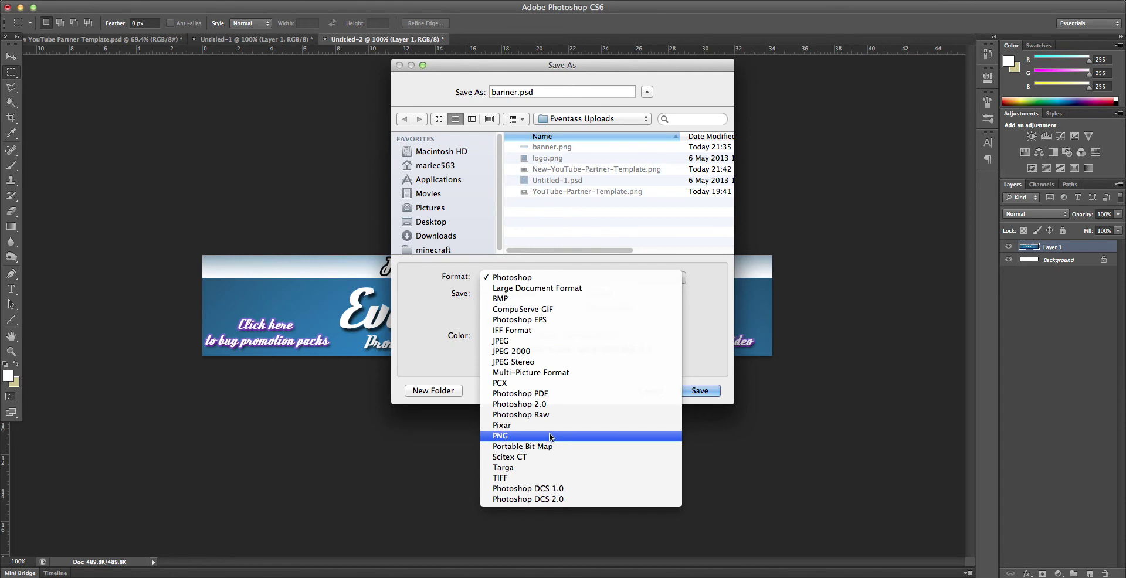
left_click(725, 339)
left_click(645, 392)
left_click(359, 572)
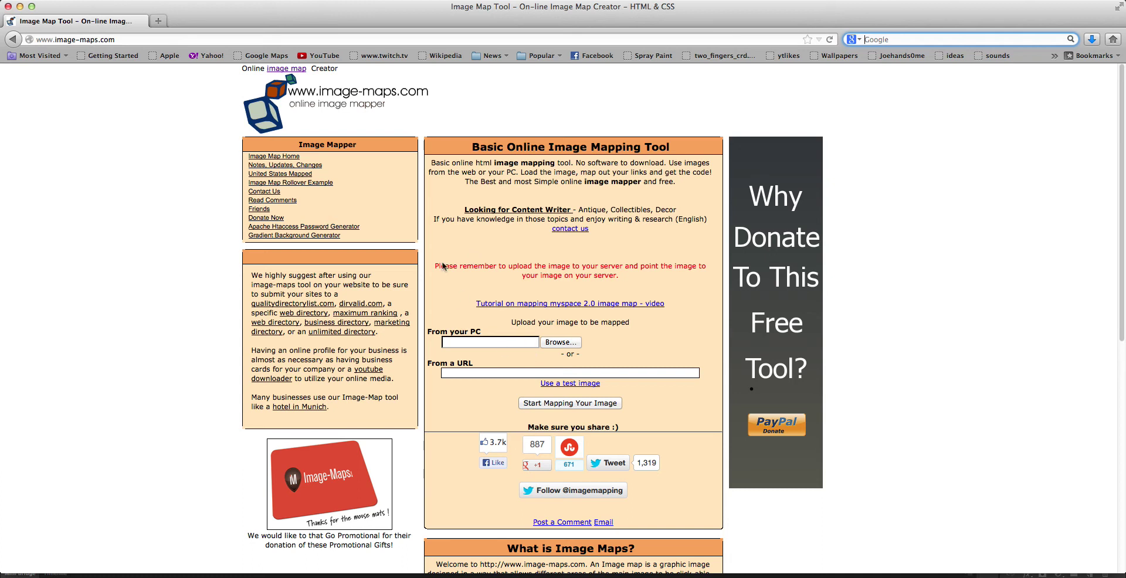
- Upload banner.png from the Eventass Uploads folder and start mapping the image
left_click_drag(438, 264, 602, 276)
mouse_move(445, 154)
left_mouse_down()
mouse_move(675, 183)
mouse_move(663, 306)
mouse_move(447, 247)
mouse_move(414, 131)
mouse_move(435, 144)
left_mouse_up()
left_click(441, 158)
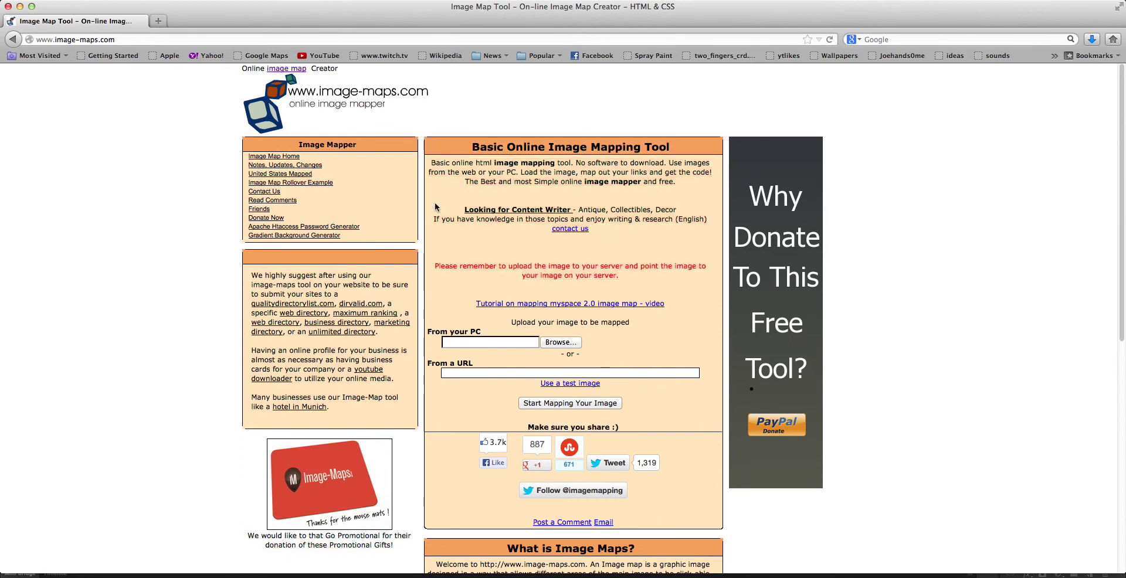
left_click(559, 343)
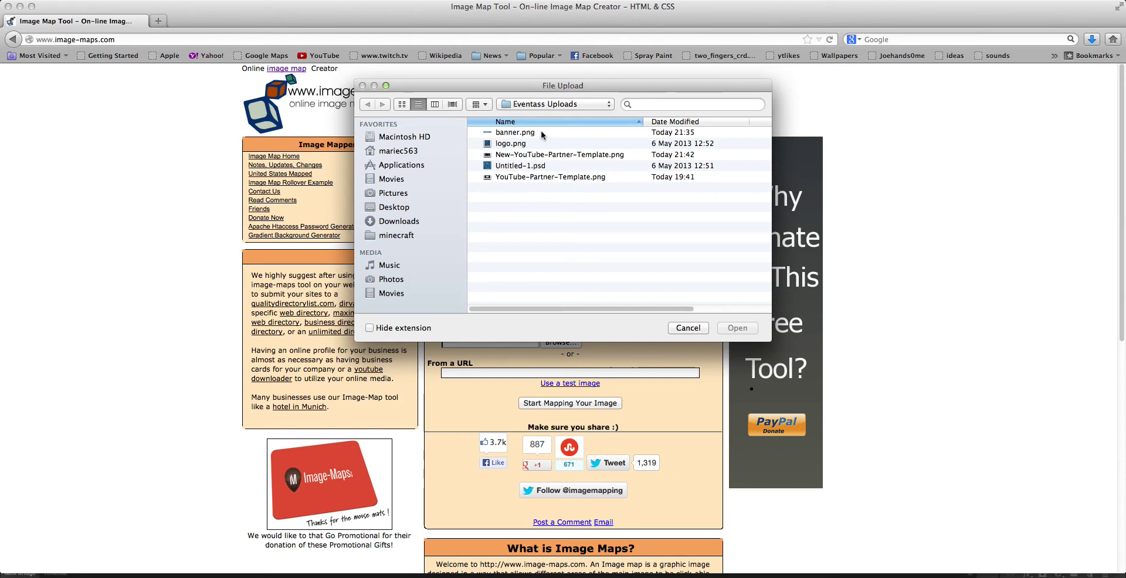
double_click(515, 133)
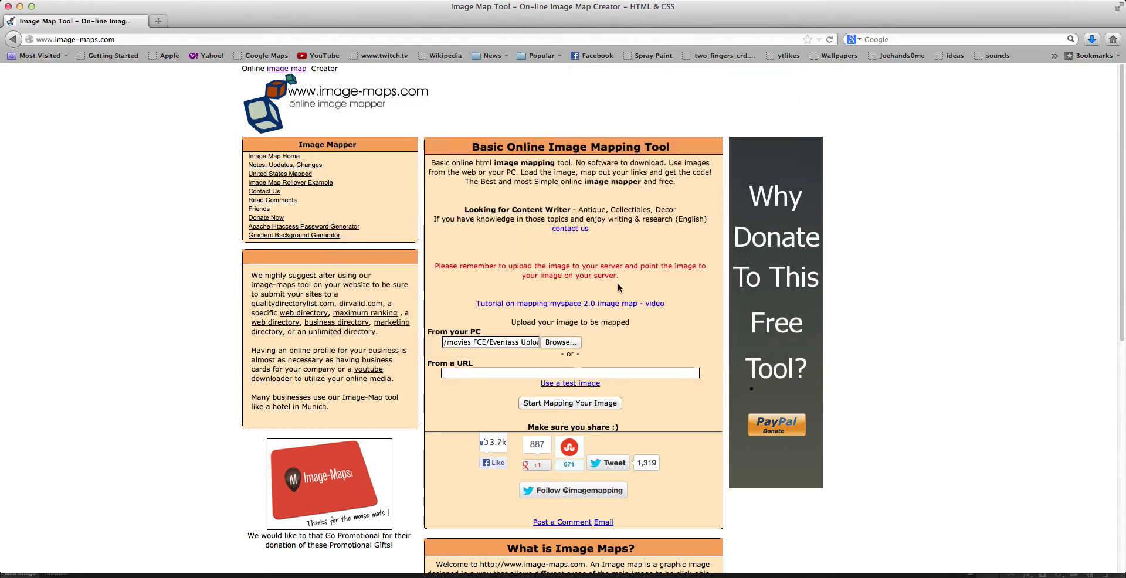
left_click(586, 403)
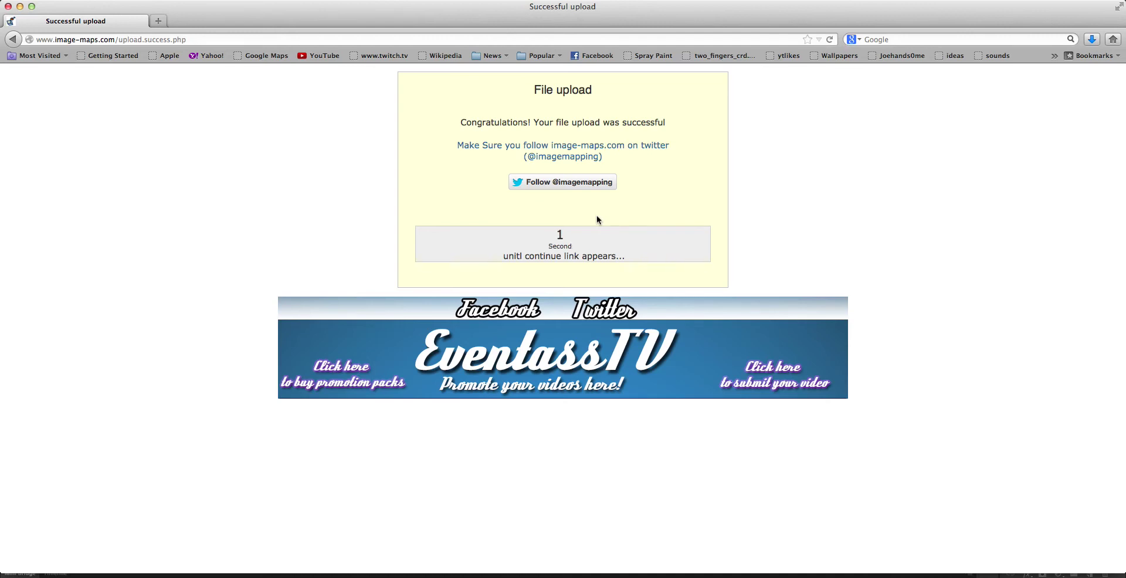
- Continue to the mapping editor and draw a rectangle link area across the banner
left_click(594, 216)
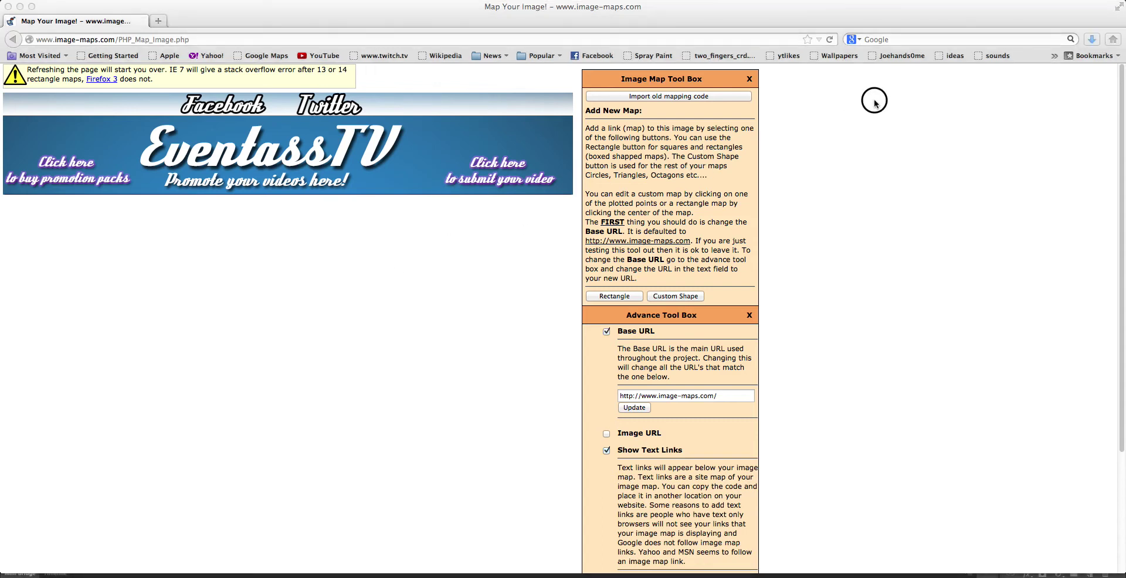
left_click(636, 300)
left_click(636, 300)
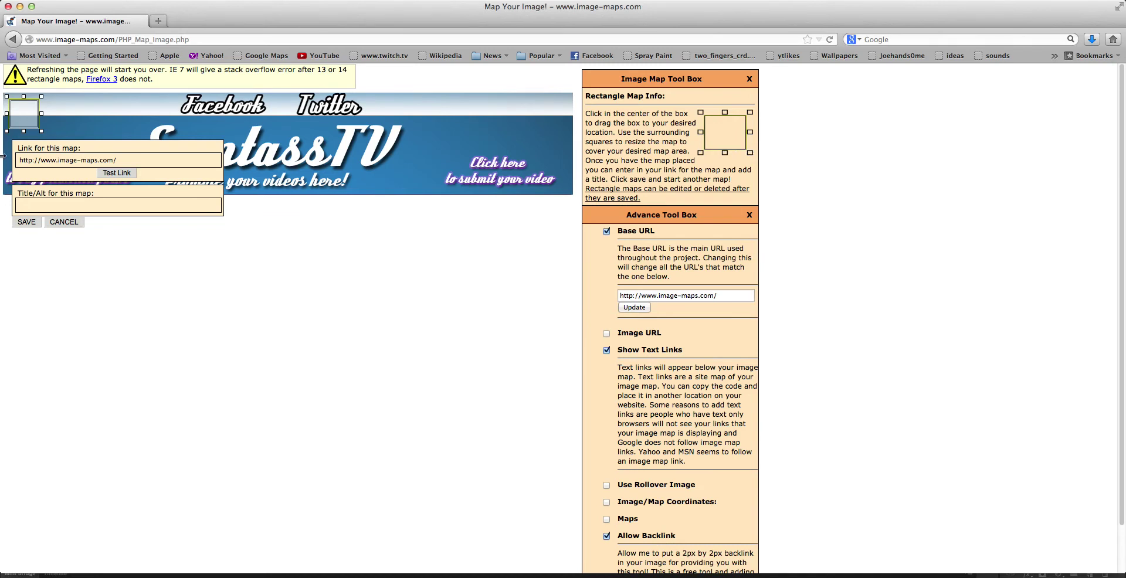
left_click_drag(32, 111, 406, 175)
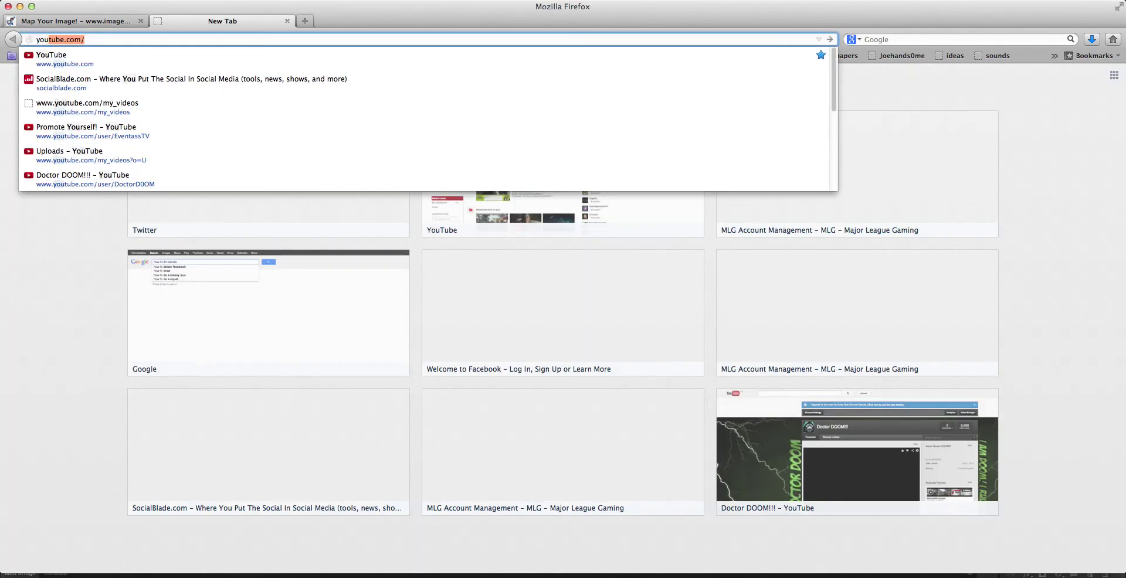
- Load YouTube and open the EventassTV channel page to get its address
key("Return")
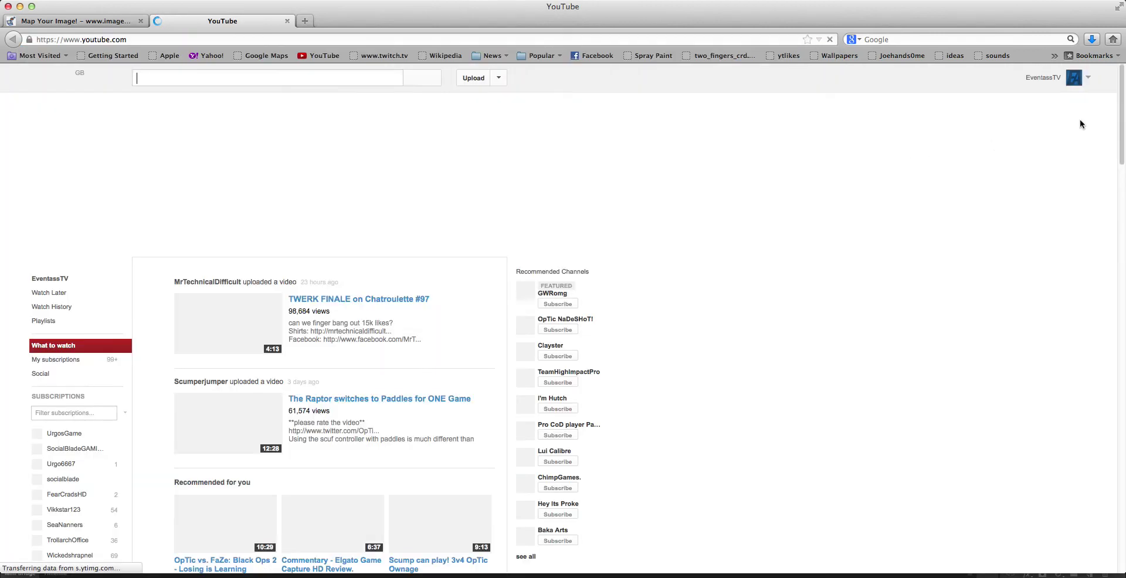
left_click(1075, 78)
left_click(1036, 107)
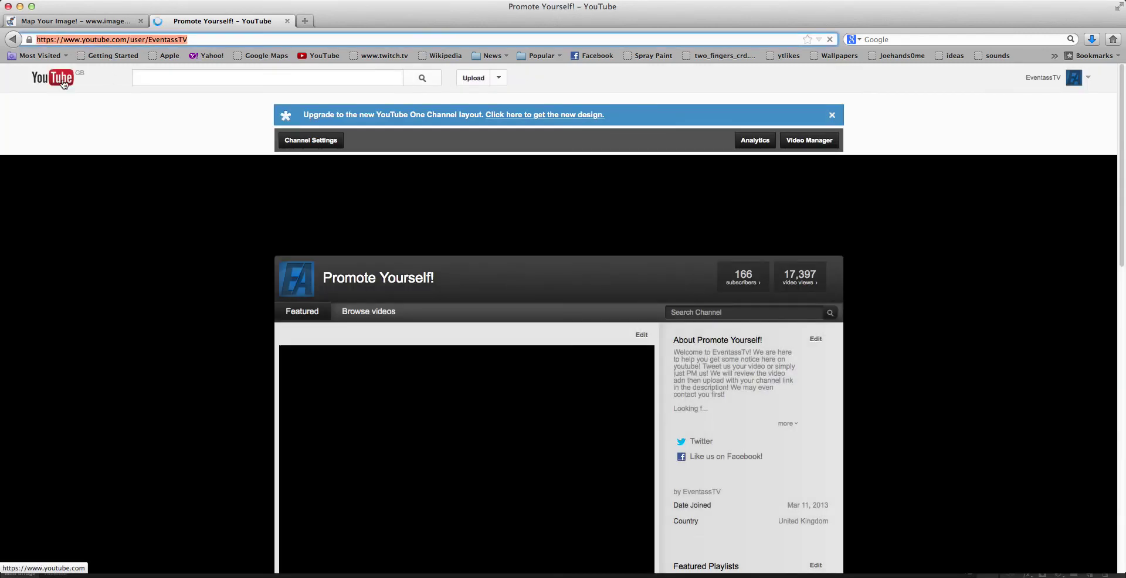
left_click(39, 72)
- Paste the EventassTV channel address as the rectangle's link, test it, and save the map
key("ctrl+Tab")
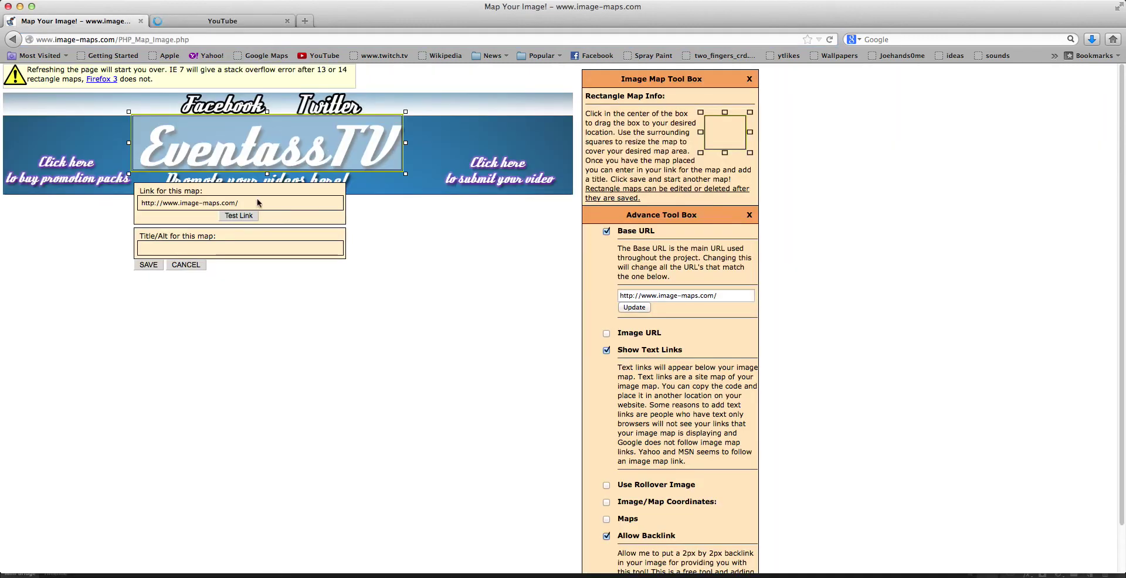
left_click(261, 202)
left_click_drag(261, 202, 136, 202)
type("https://www.youtube.com/user/EventassTV")
left_click(239, 215)
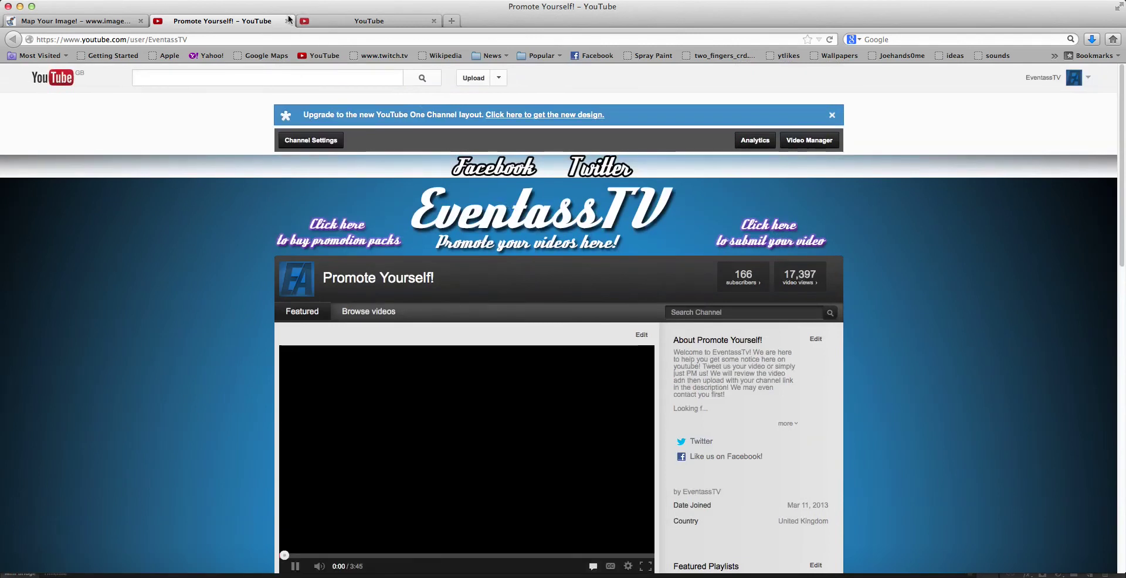
left_click(288, 21)
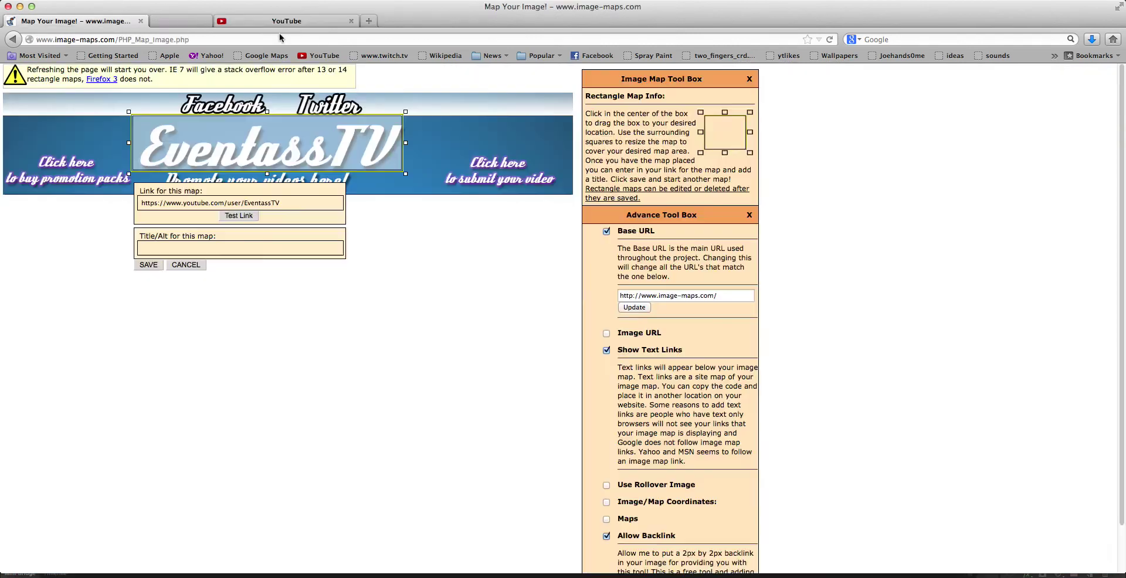
left_click(142, 265)
mouse_move(301, 129)
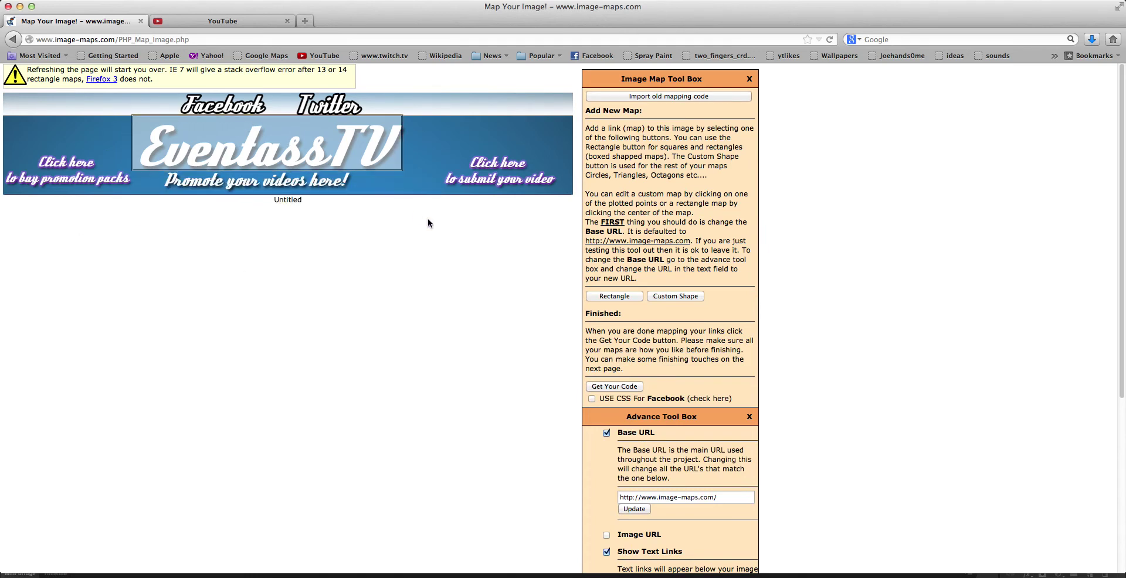
scroll(572, 340, "down", 3)
- Generate the banner's image-map HTML code, select all of it, and return to YouTube
left_click(639, 306)
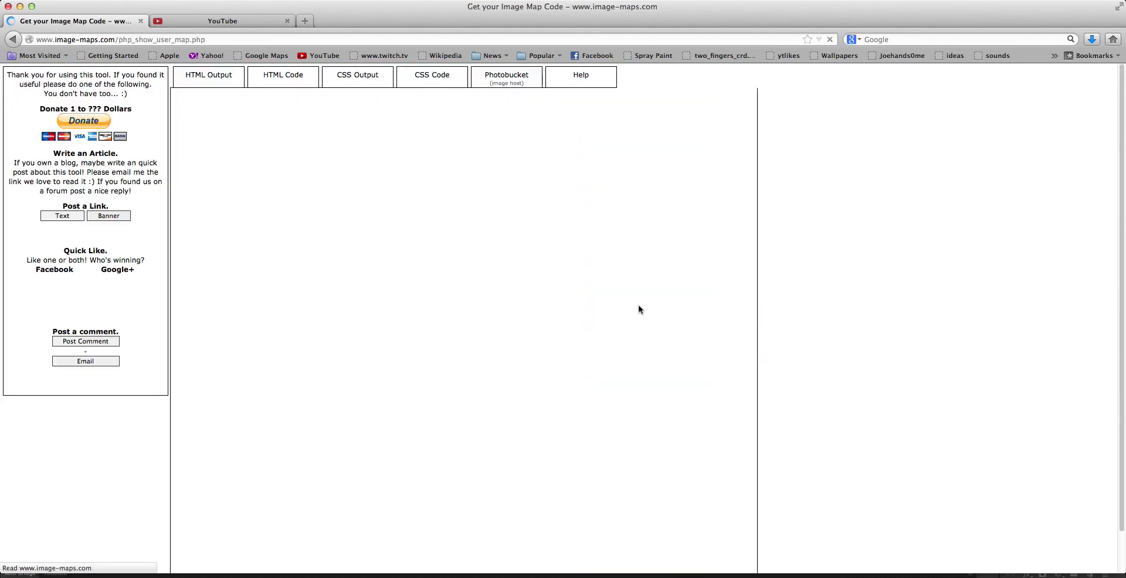
left_click(270, 83)
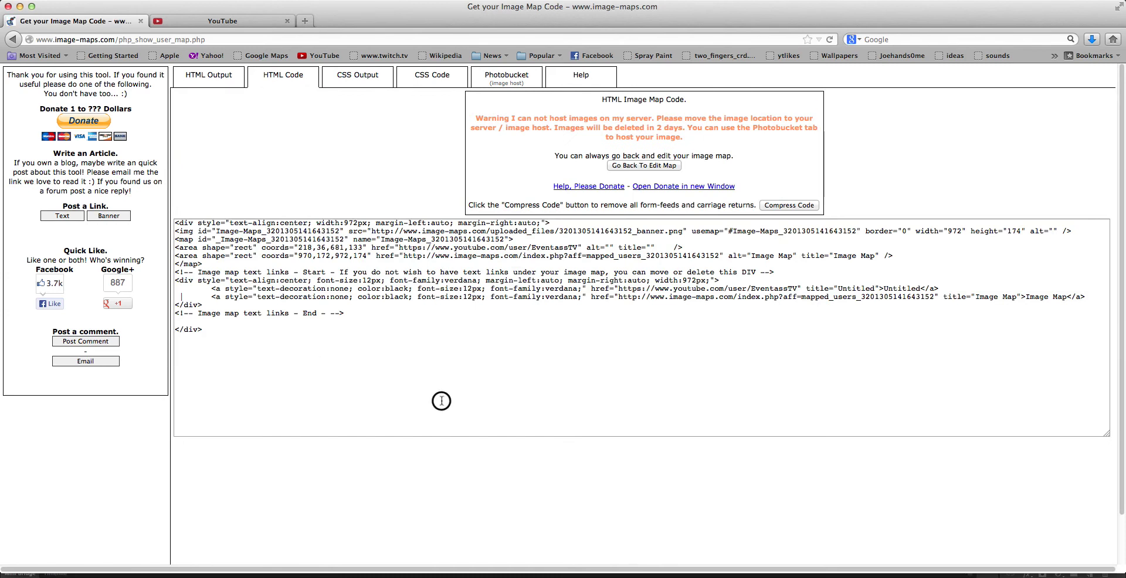
left_click_drag(441, 401, 186, 210)
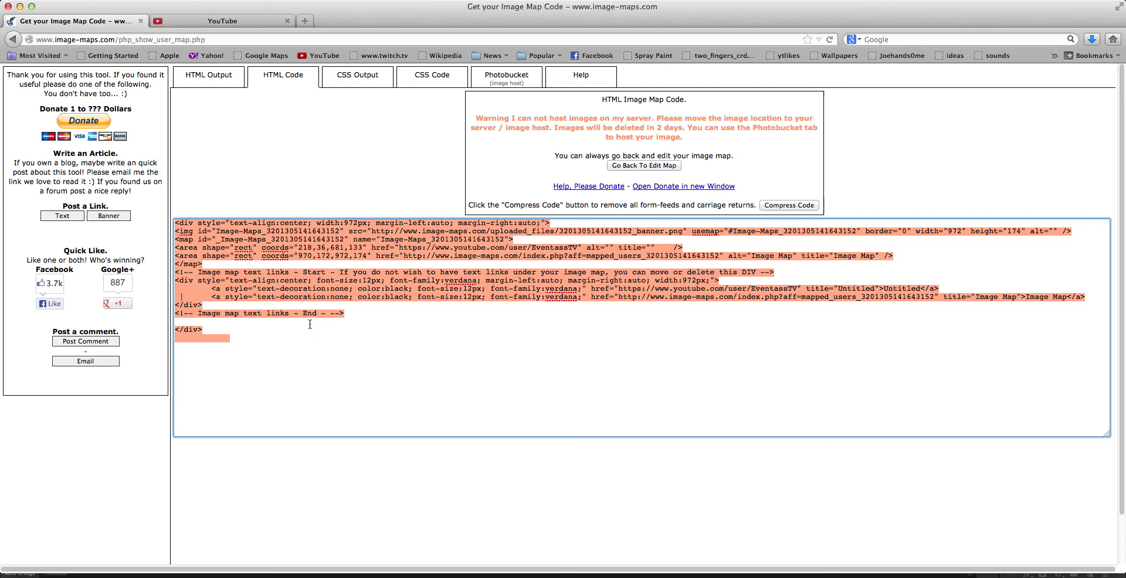
left_click(224, 21)
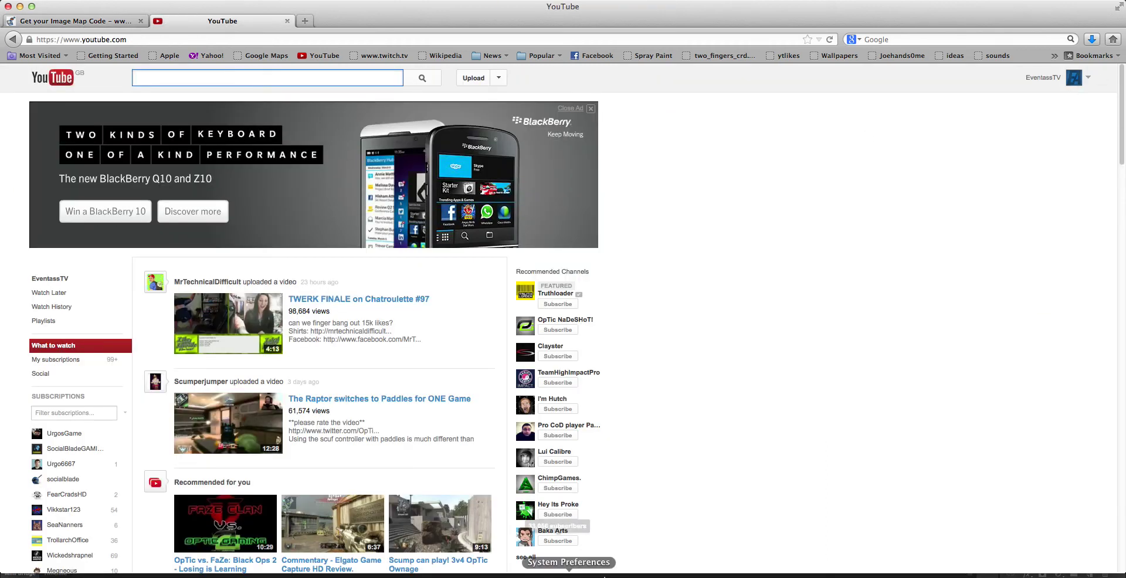
- Compare the YouTube Partner Template with the cropped Untitled-2 banner, then reopen YouTube's account menu
left_click(786, 562)
left_click(121, 41)
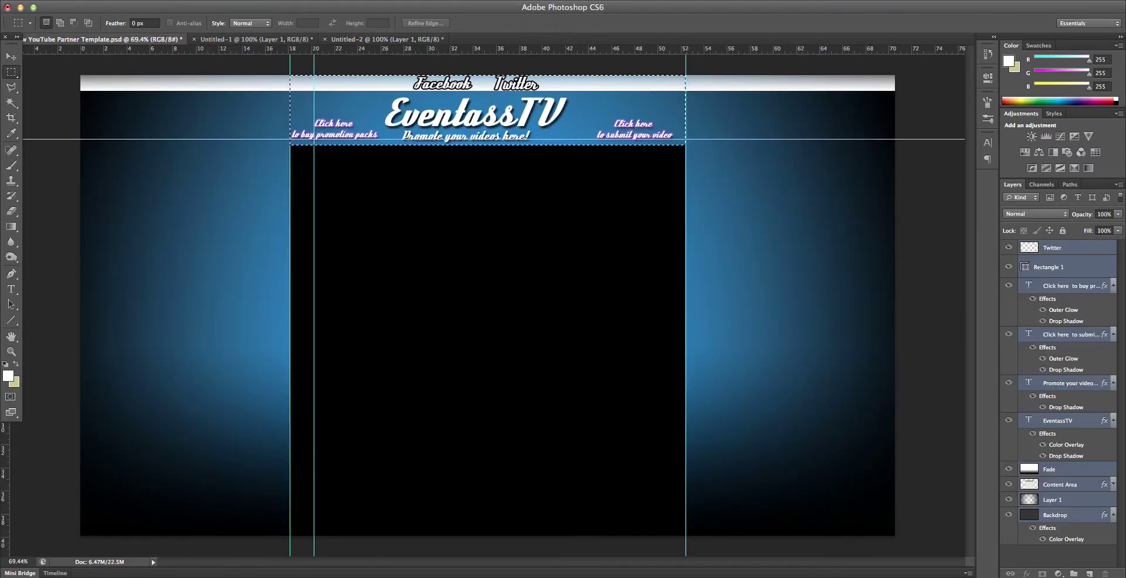
left_click(390, 563)
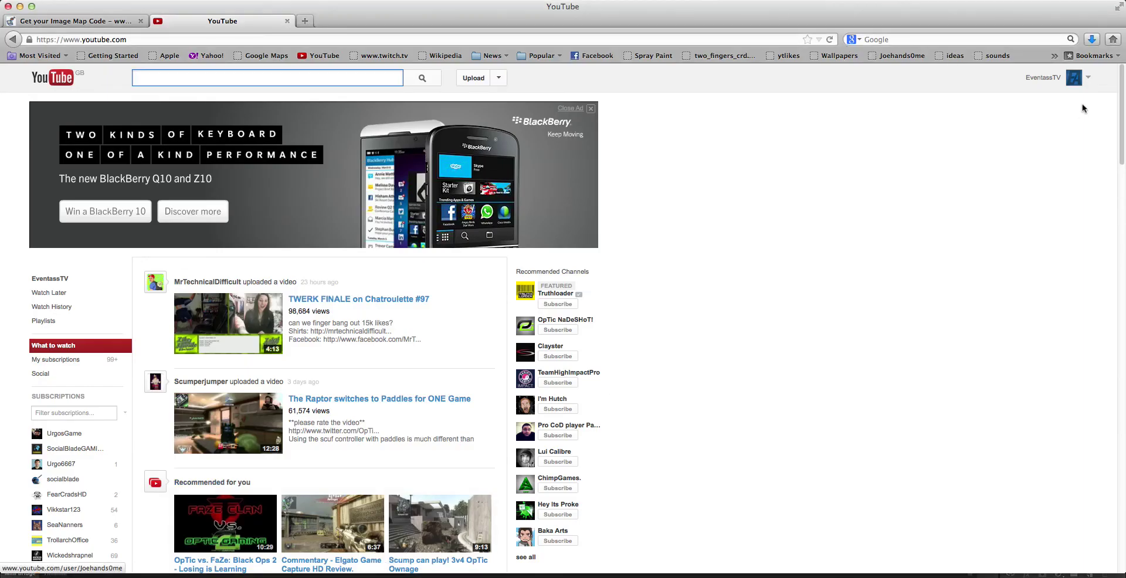
left_click(1089, 77)
left_click(813, 570)
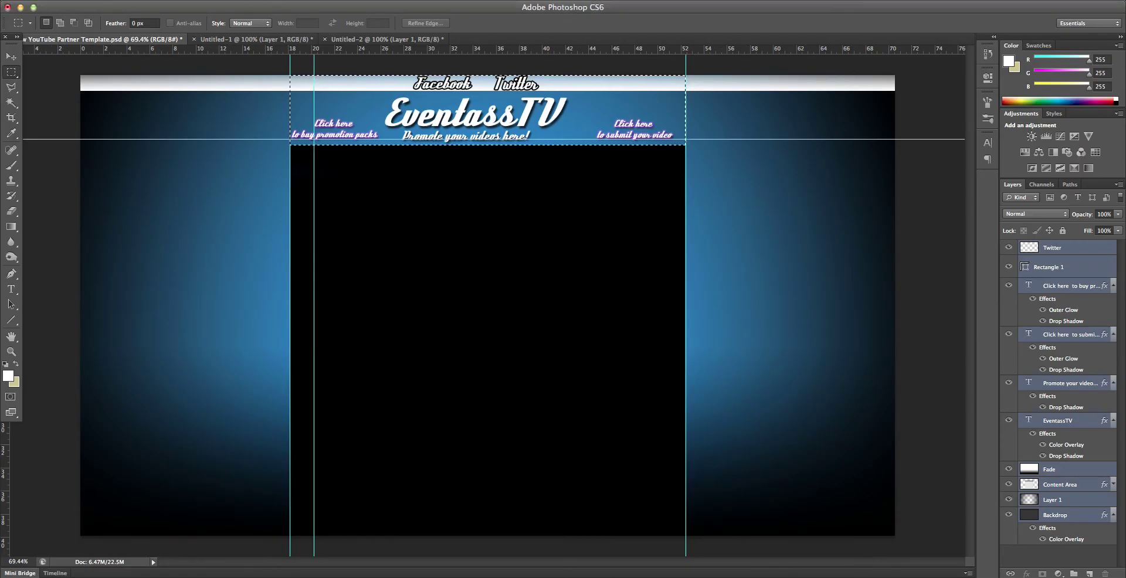
left_click(359, 40)
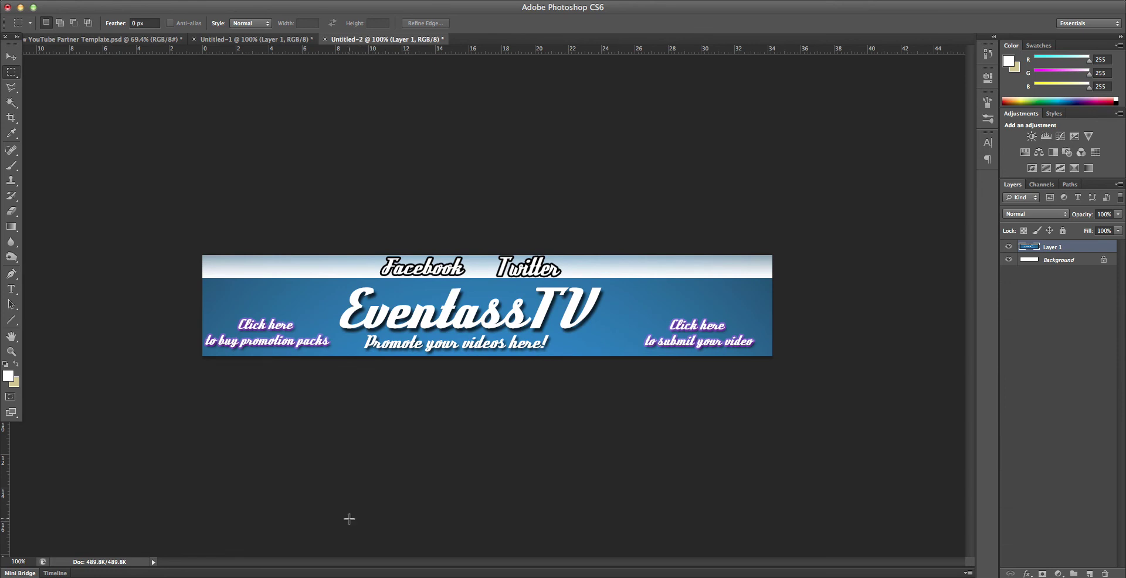
left_click(457, 572)
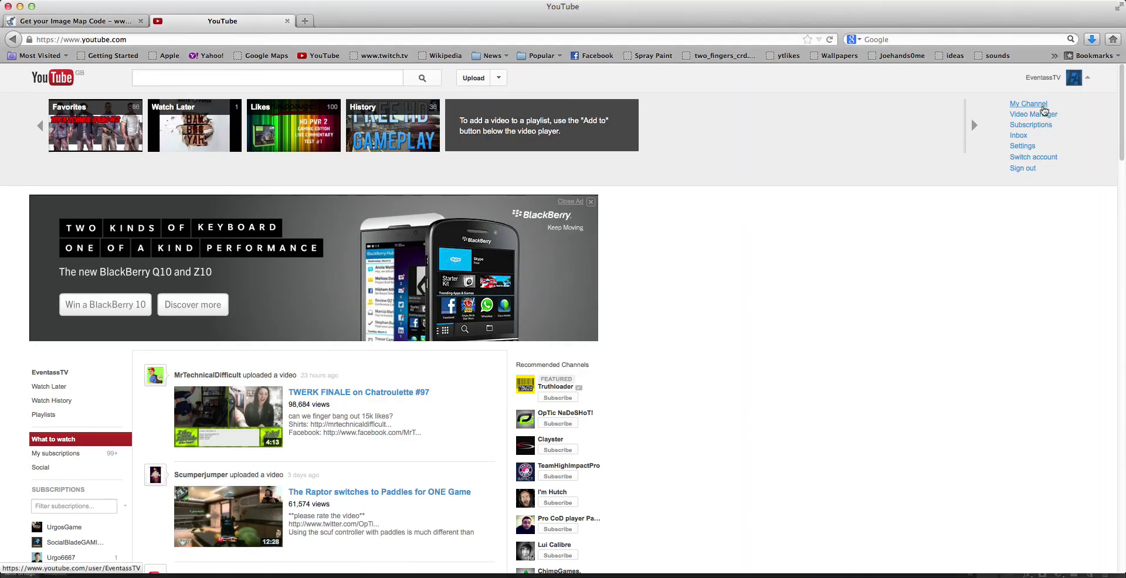
- Open the EventassTV channel settings and enlarge the image-map code box
left_click(1044, 107)
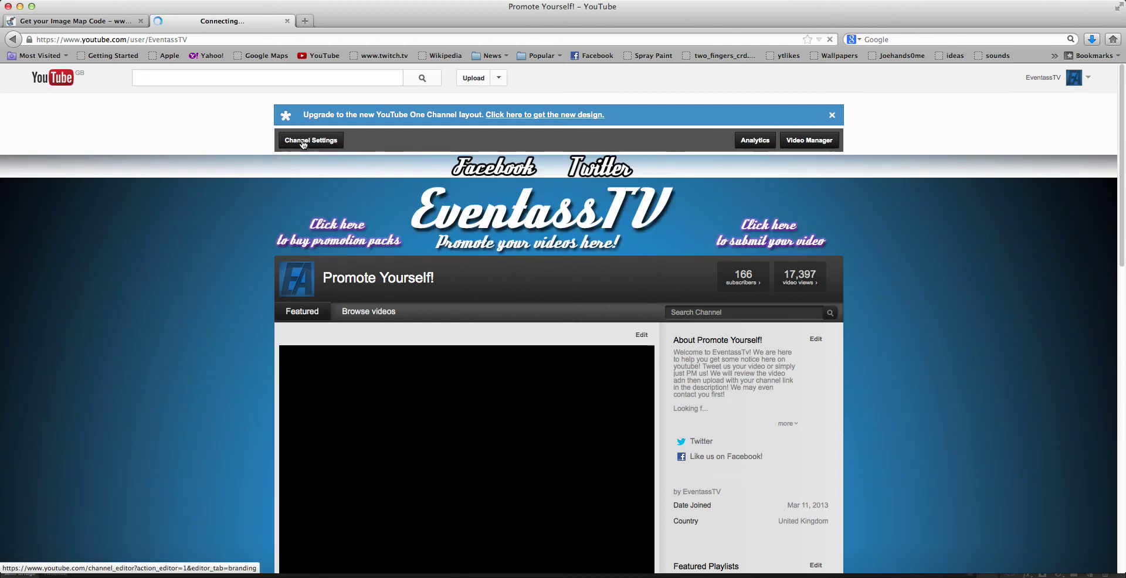
left_click(450, 180)
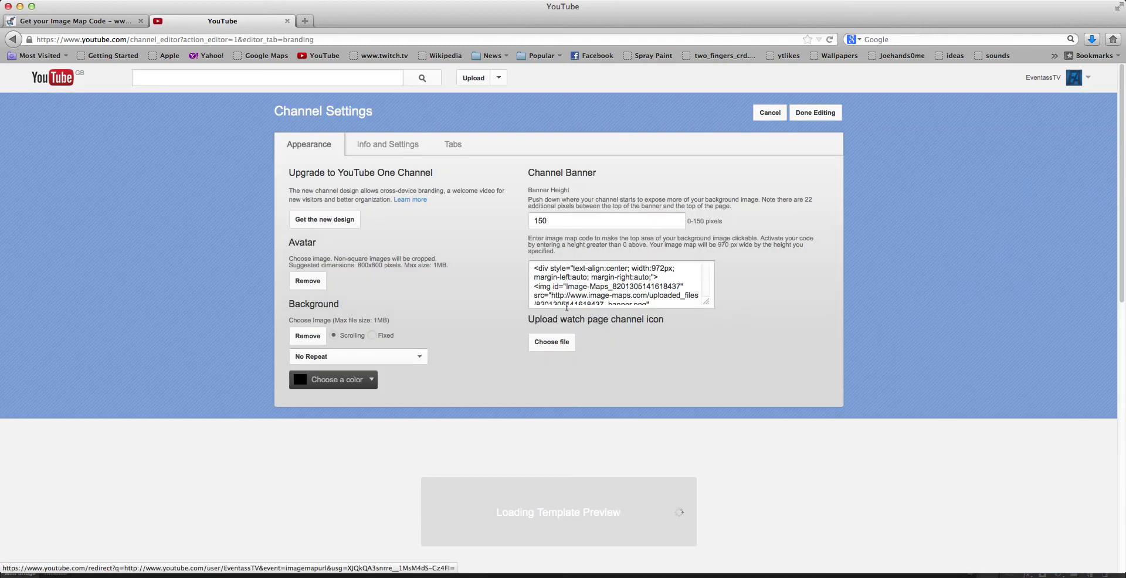
left_click_drag(707, 303, 669, 217)
left_click(509, 201)
- Enter 150 as the banner height, then return to the image-maps.com code page
left_click(603, 218)
double_click(614, 221)
type("150")
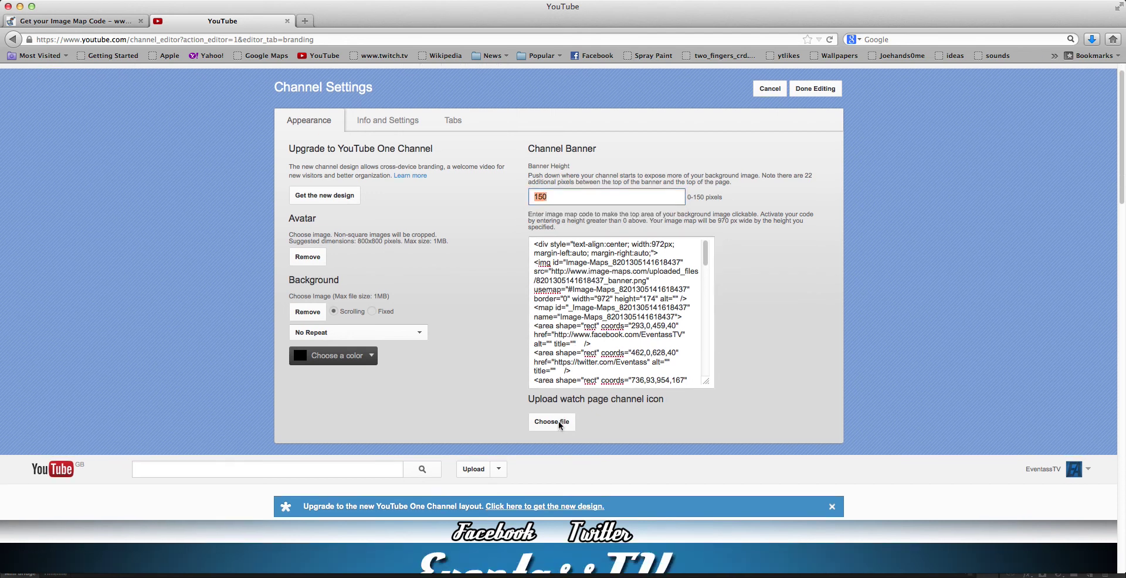
scroll(554, 404, "down", 5)
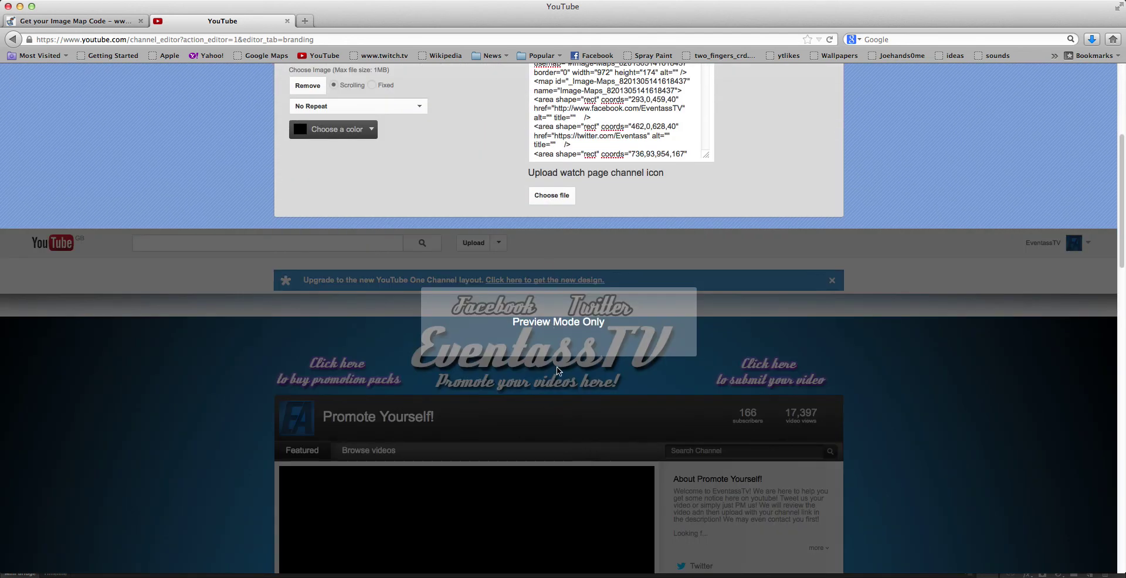
scroll(546, 261, "up", 5)
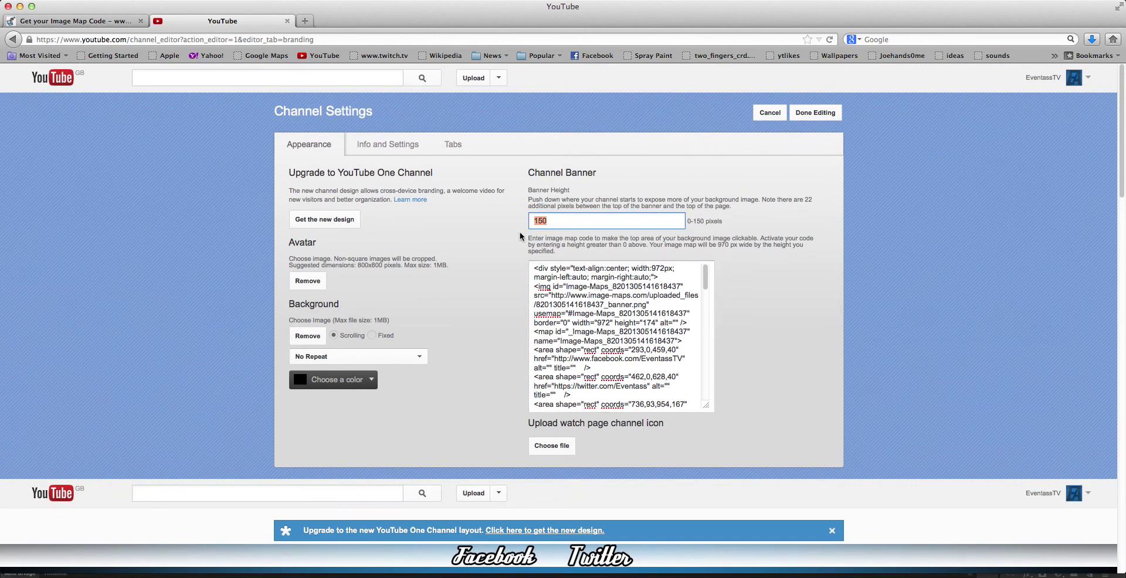
left_click_drag(529, 238, 645, 246)
left_click(88, 22)
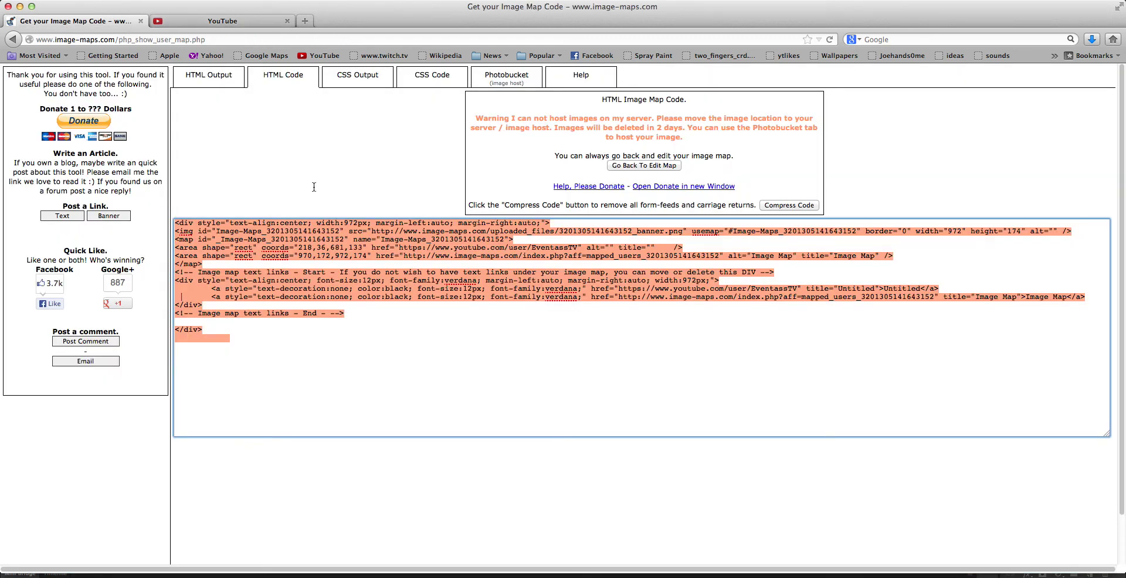
- Paste the image-map code over the existing code in the Channel Banner box
left_click(193, 21)
mouse_move(537, 265)
left_mouse_down()
mouse_move(558, 485)
mouse_move(548, 275)
left_mouse_up()
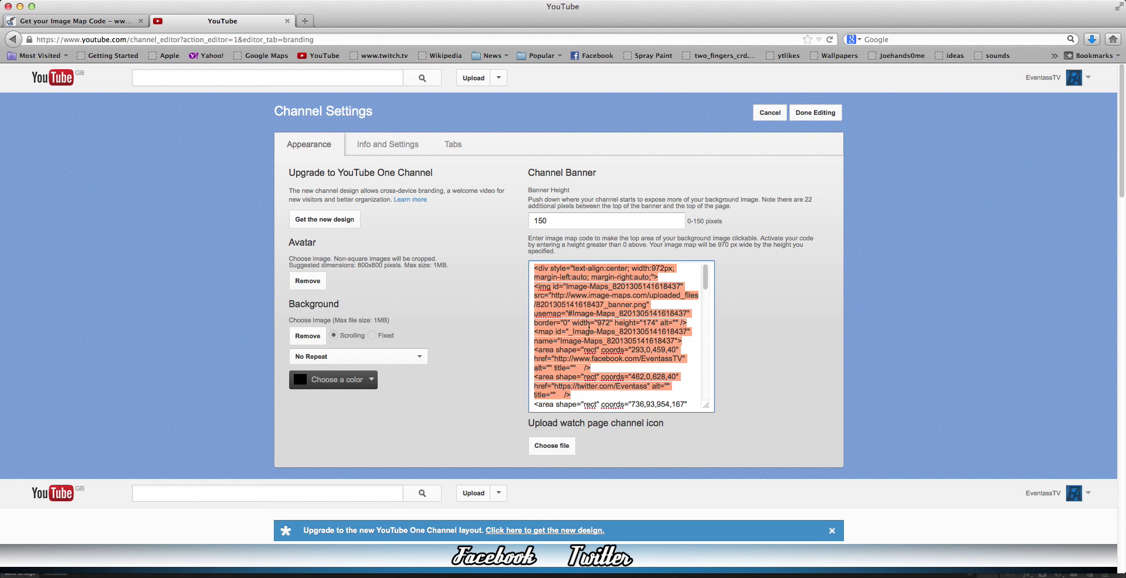
key("super+v")
scroll(589, 328, "down", 5)
scroll(395, 271, "down", 10)
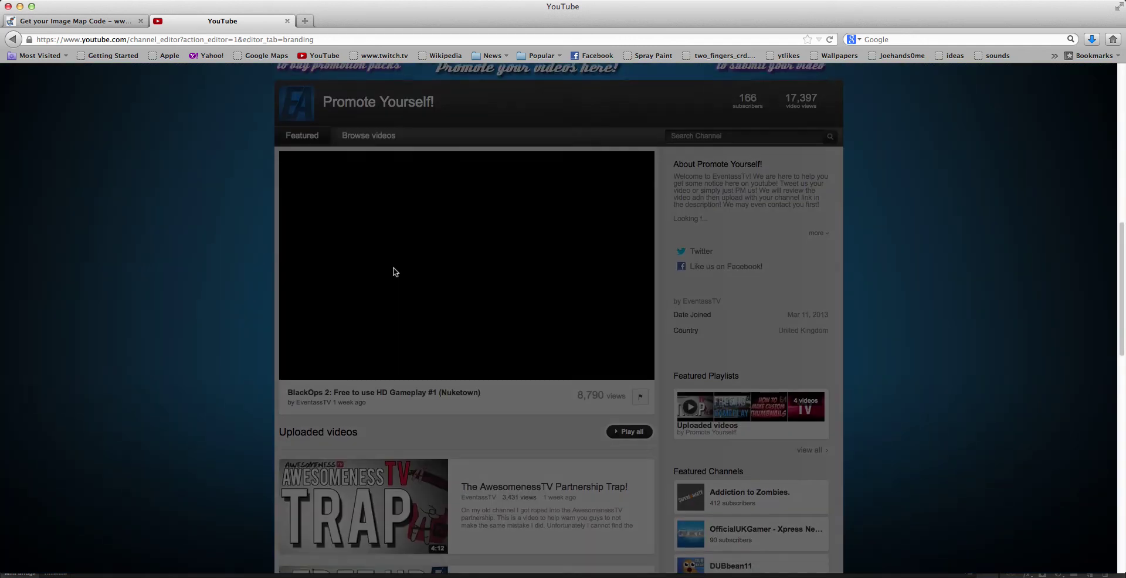
scroll(396, 271, "up", 10)
scroll(577, 304, "up", 5)
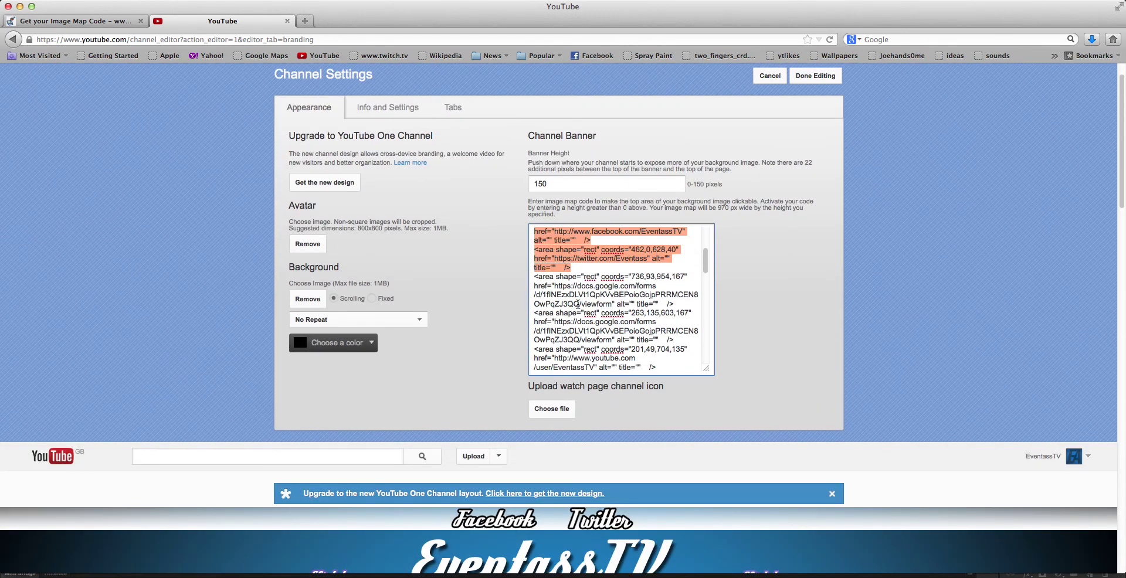
- Scroll through the pasted code to its end, then bring up the Partner Template in Photoshop
key("super+a")
left_click(596, 264)
scroll(596, 264, "down", 5)
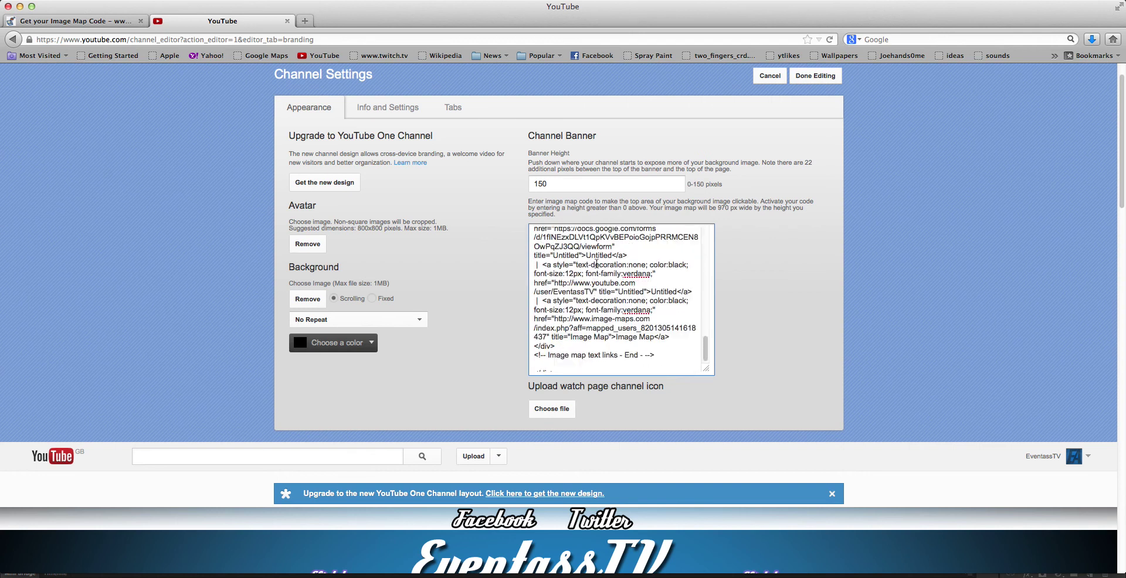
scroll(596, 264, "down", 1)
scroll(305, 256, "down", 10)
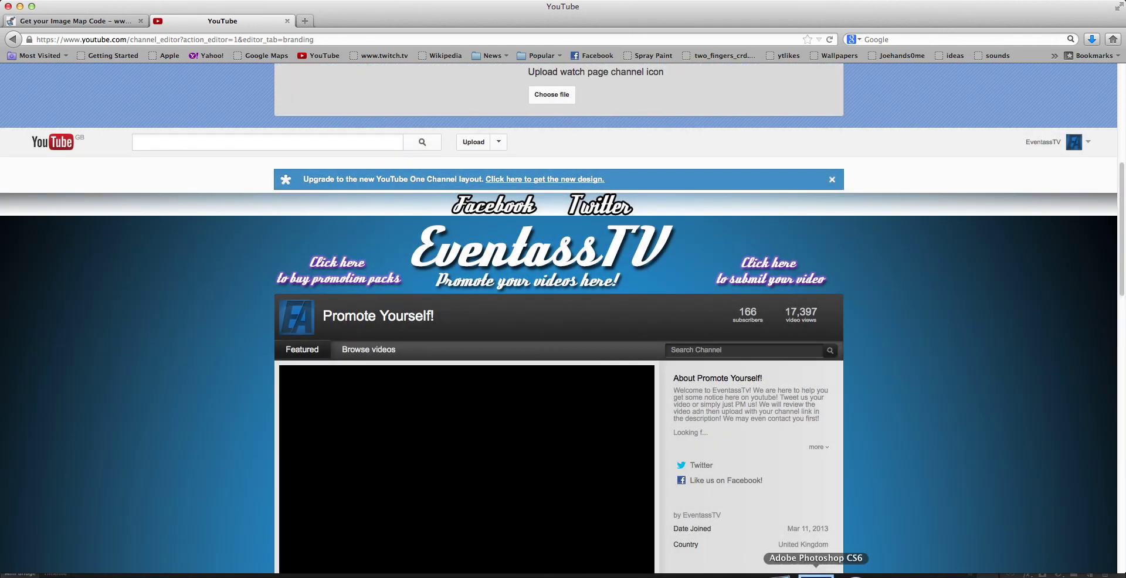
left_click(815, 575)
left_click(103, 39)
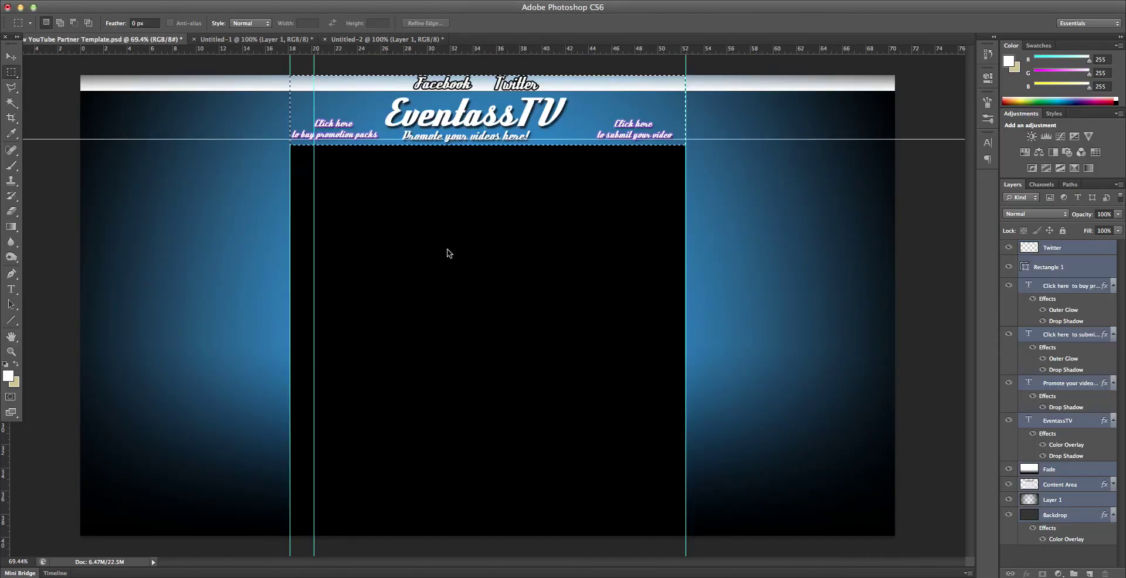
- Compare the YouTube Partner Template with the cropped Untitled-2 banner, then return to YouTube's Channel Settings
left_click(362, 39)
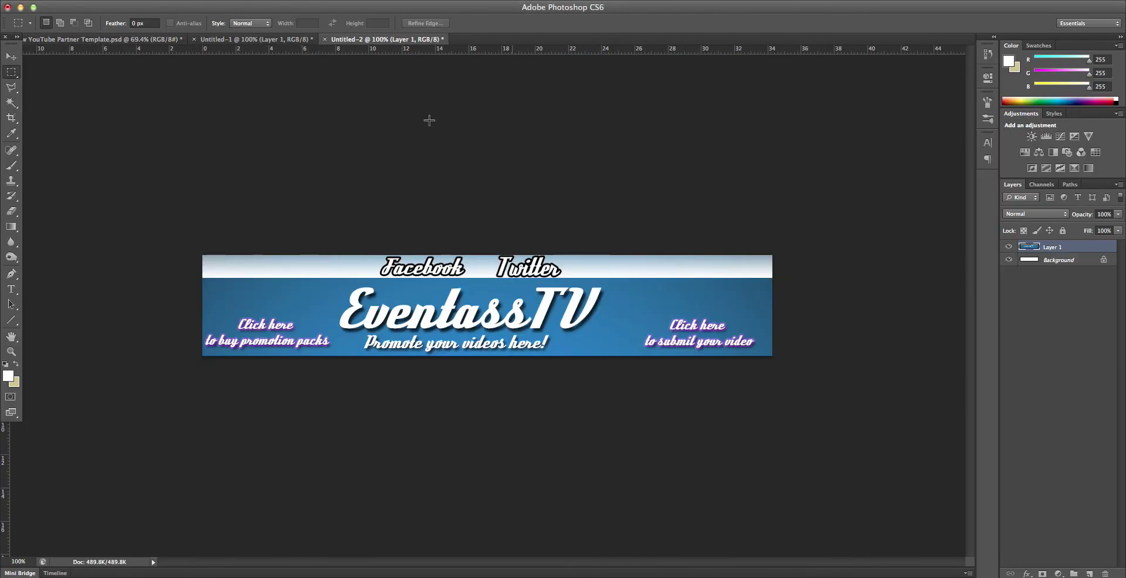
left_click(128, 40)
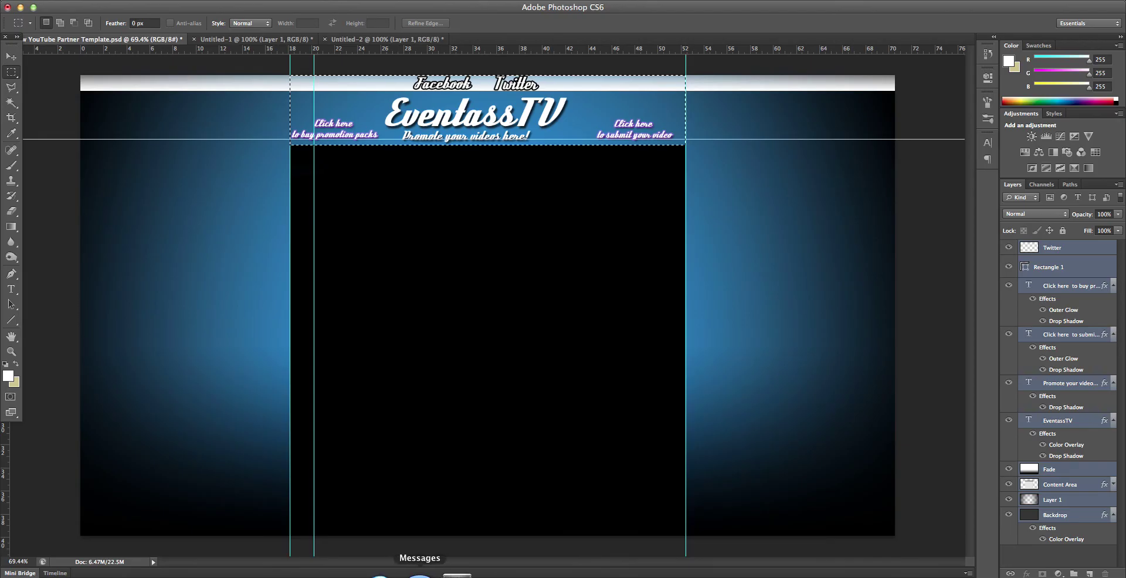
left_click(411, 573)
scroll(378, 154, "up", 10)
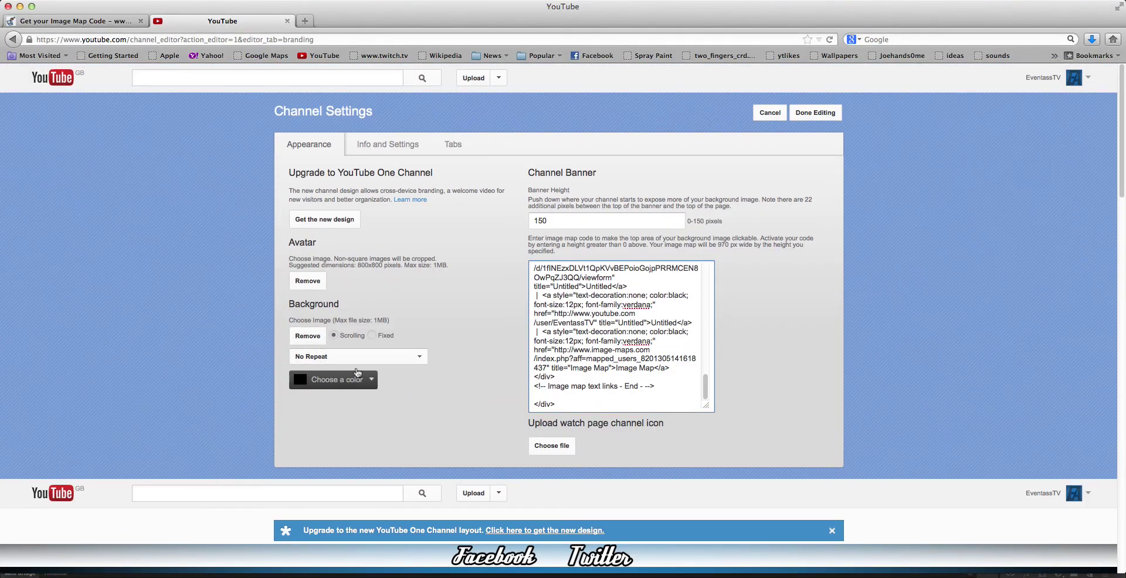
- Check the pasted image-map code against the code on the image-maps.com page
scroll(556, 371, "up", 10)
left_click_drag(534, 268, 573, 395)
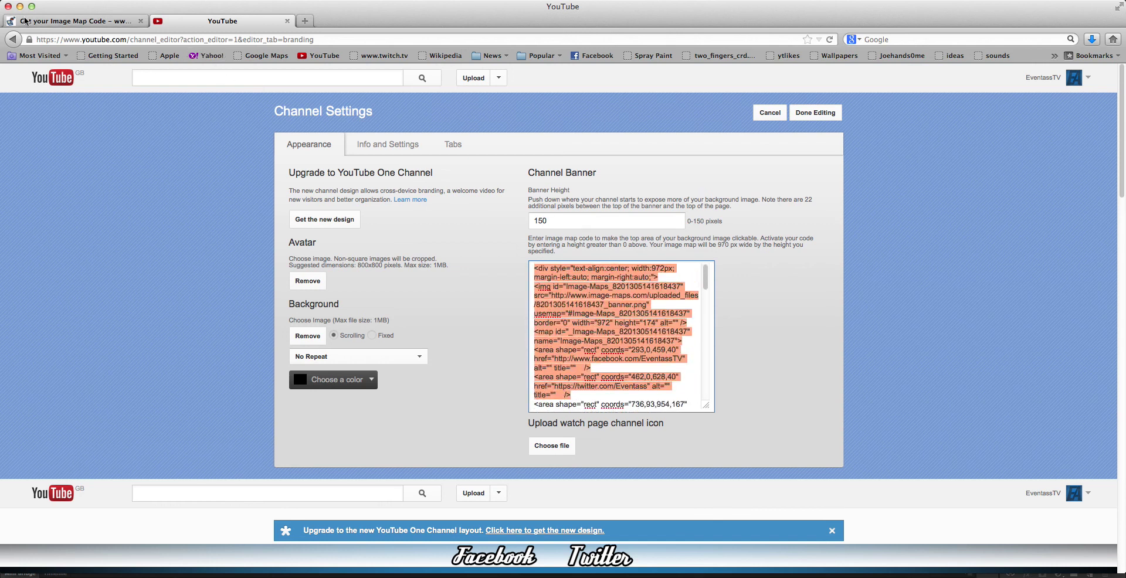
left_click(71, 20)
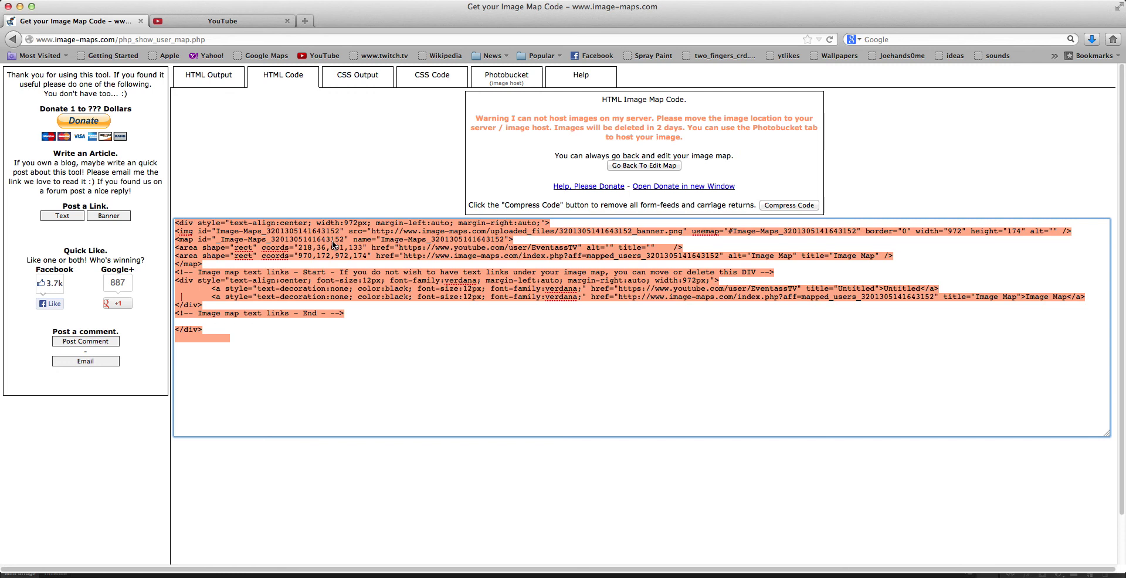
left_click(170, 20)
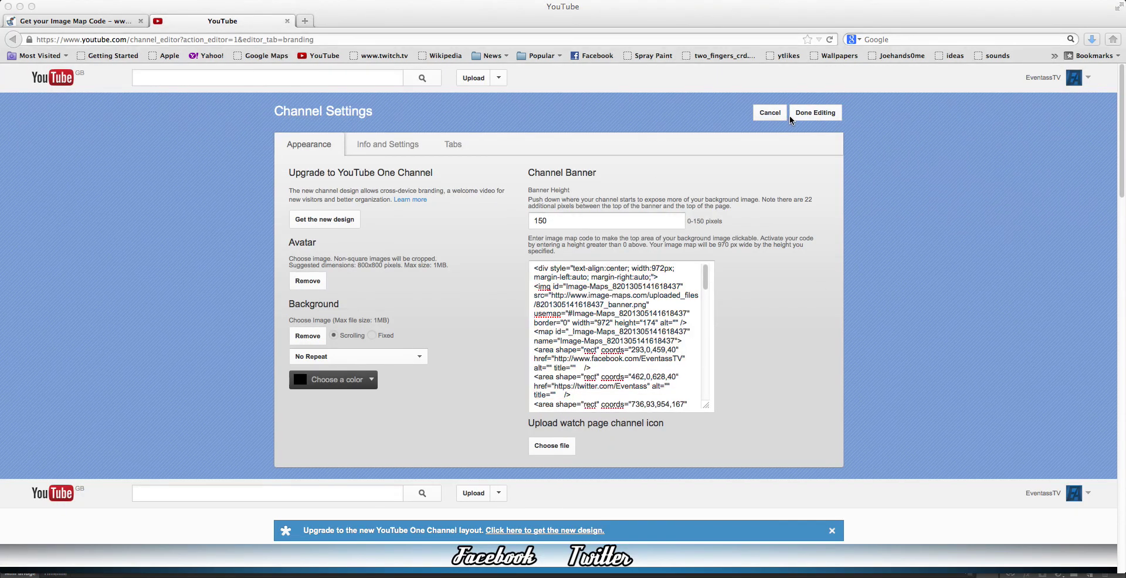
- Save the channel settings and test the banner's submit-your-video link
left_click(955, 100)
left_click(833, 113)
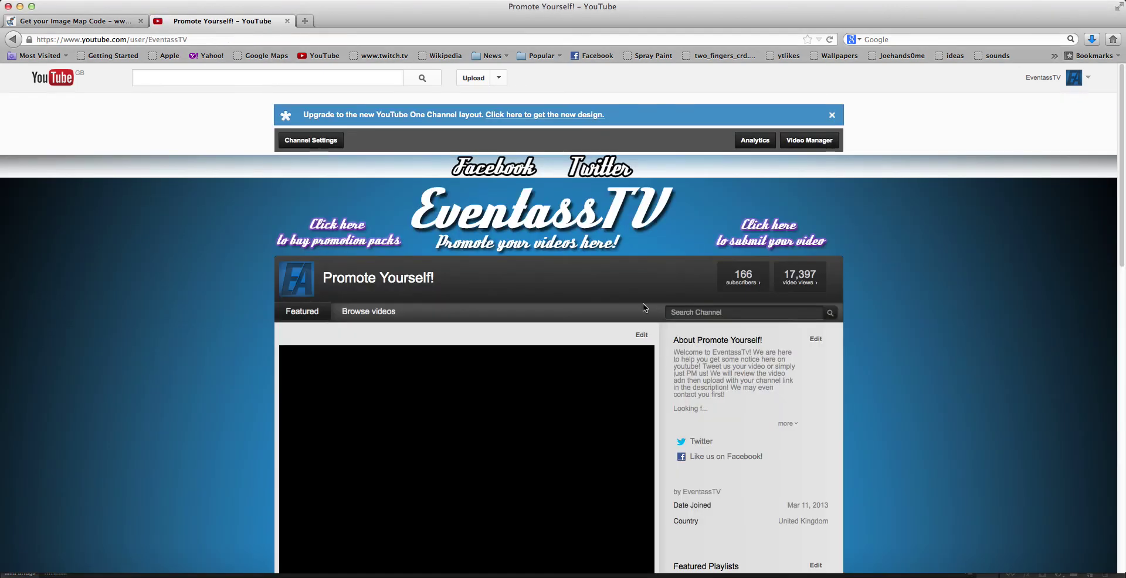
left_click(575, 220)
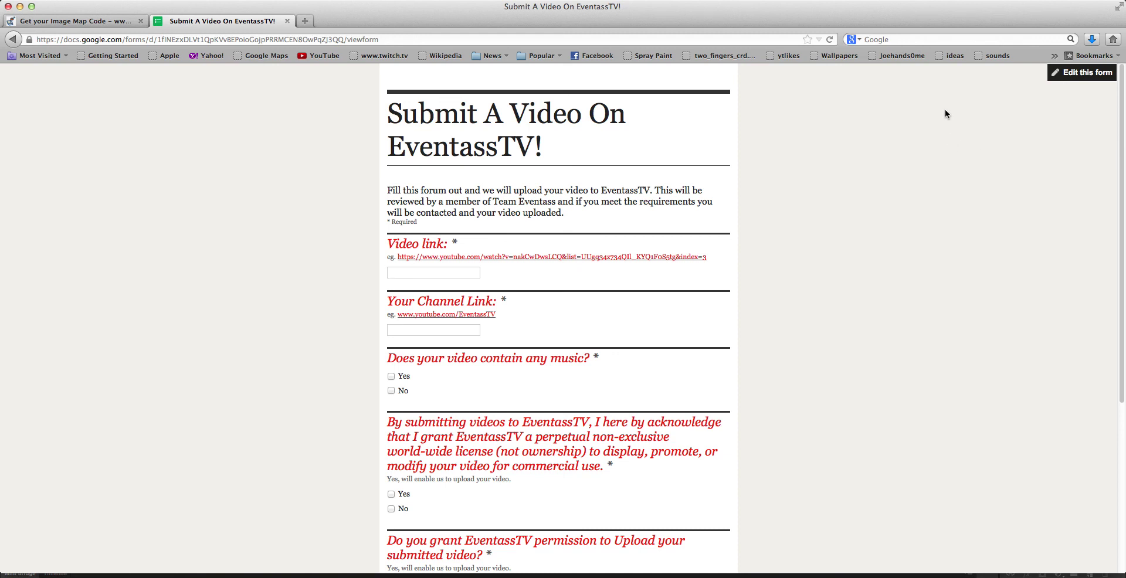
- Look over the Submit A Video On EventassTV! form's Video link and Channel Link questions
scroll(459, 376, "down", 5)
scroll(460, 375, "up", 5)
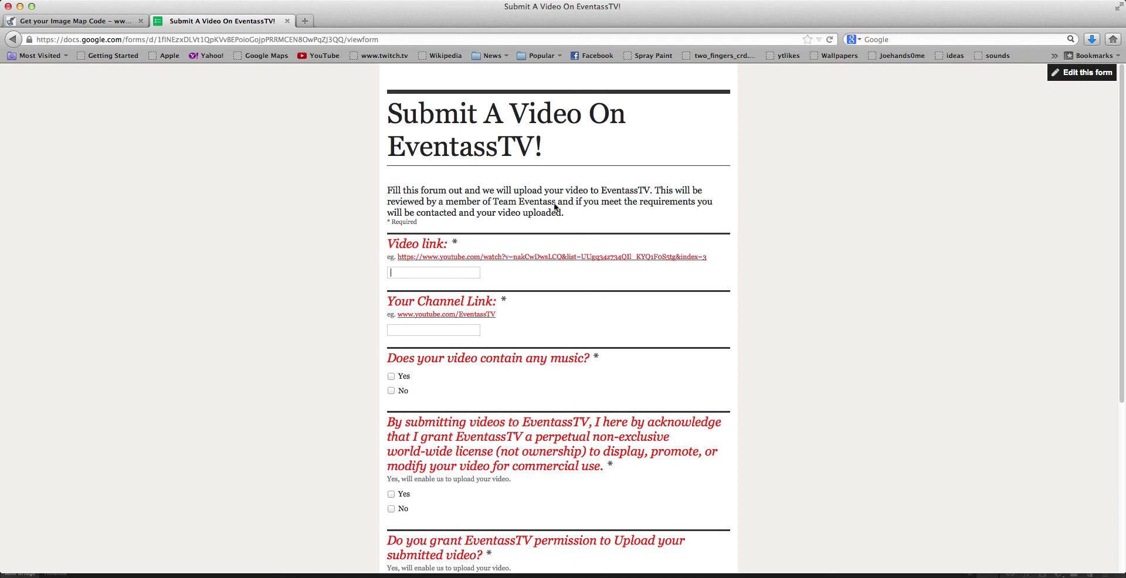